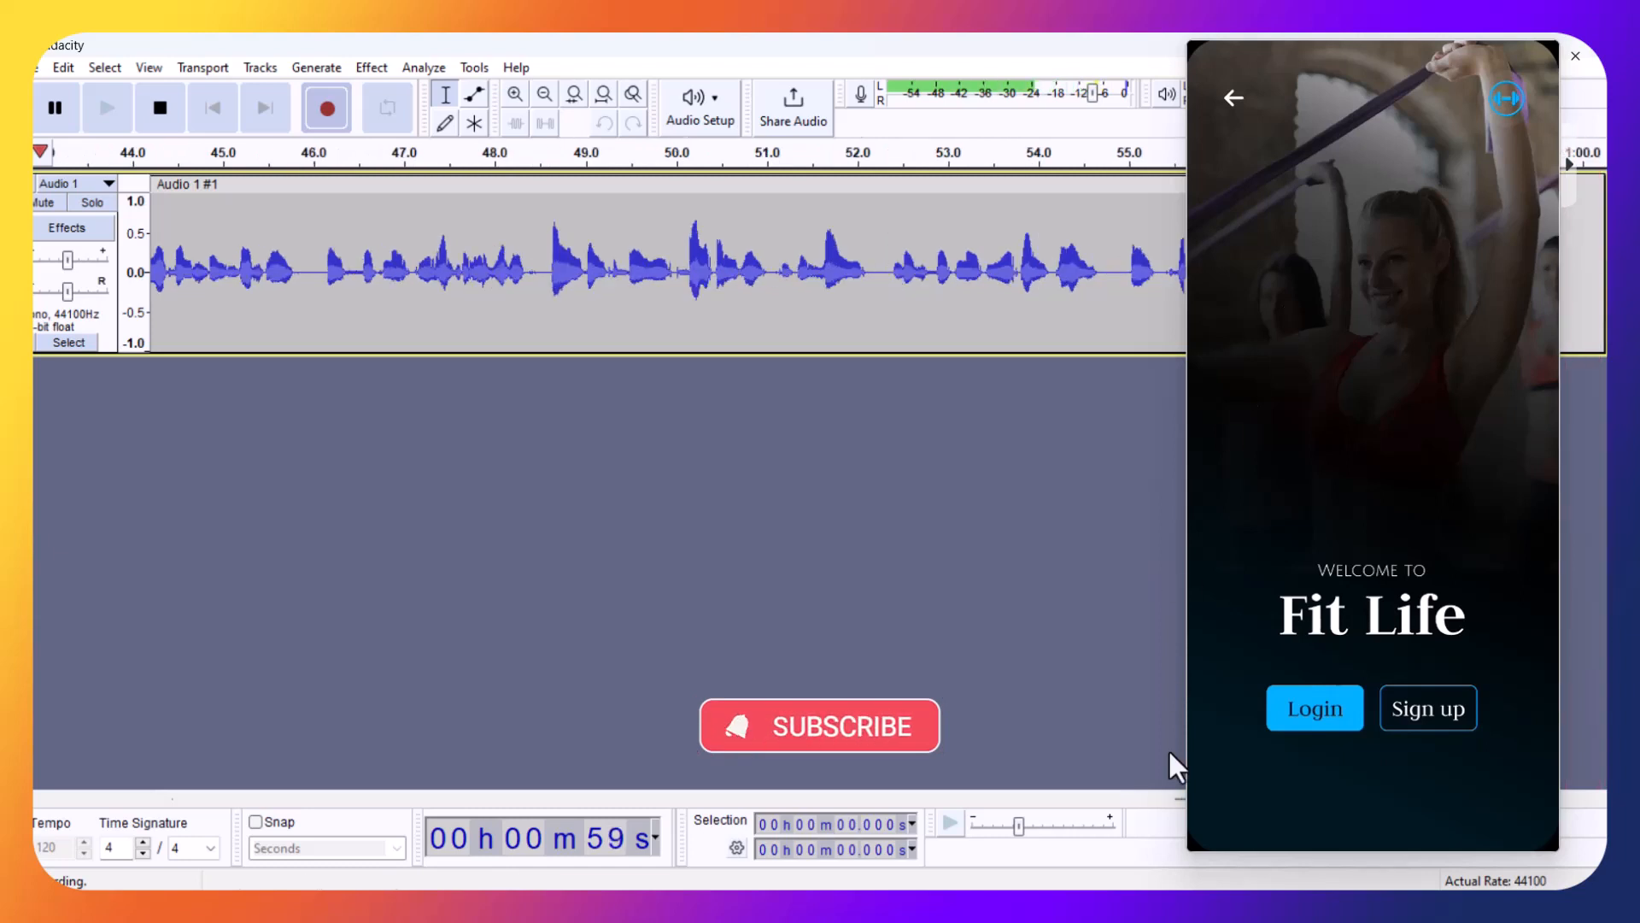
# Switch to the Fitness UI file in Figma, maximize its window, clear the floating screen preview and deselect Screen2
pyautogui.click(855, 907)
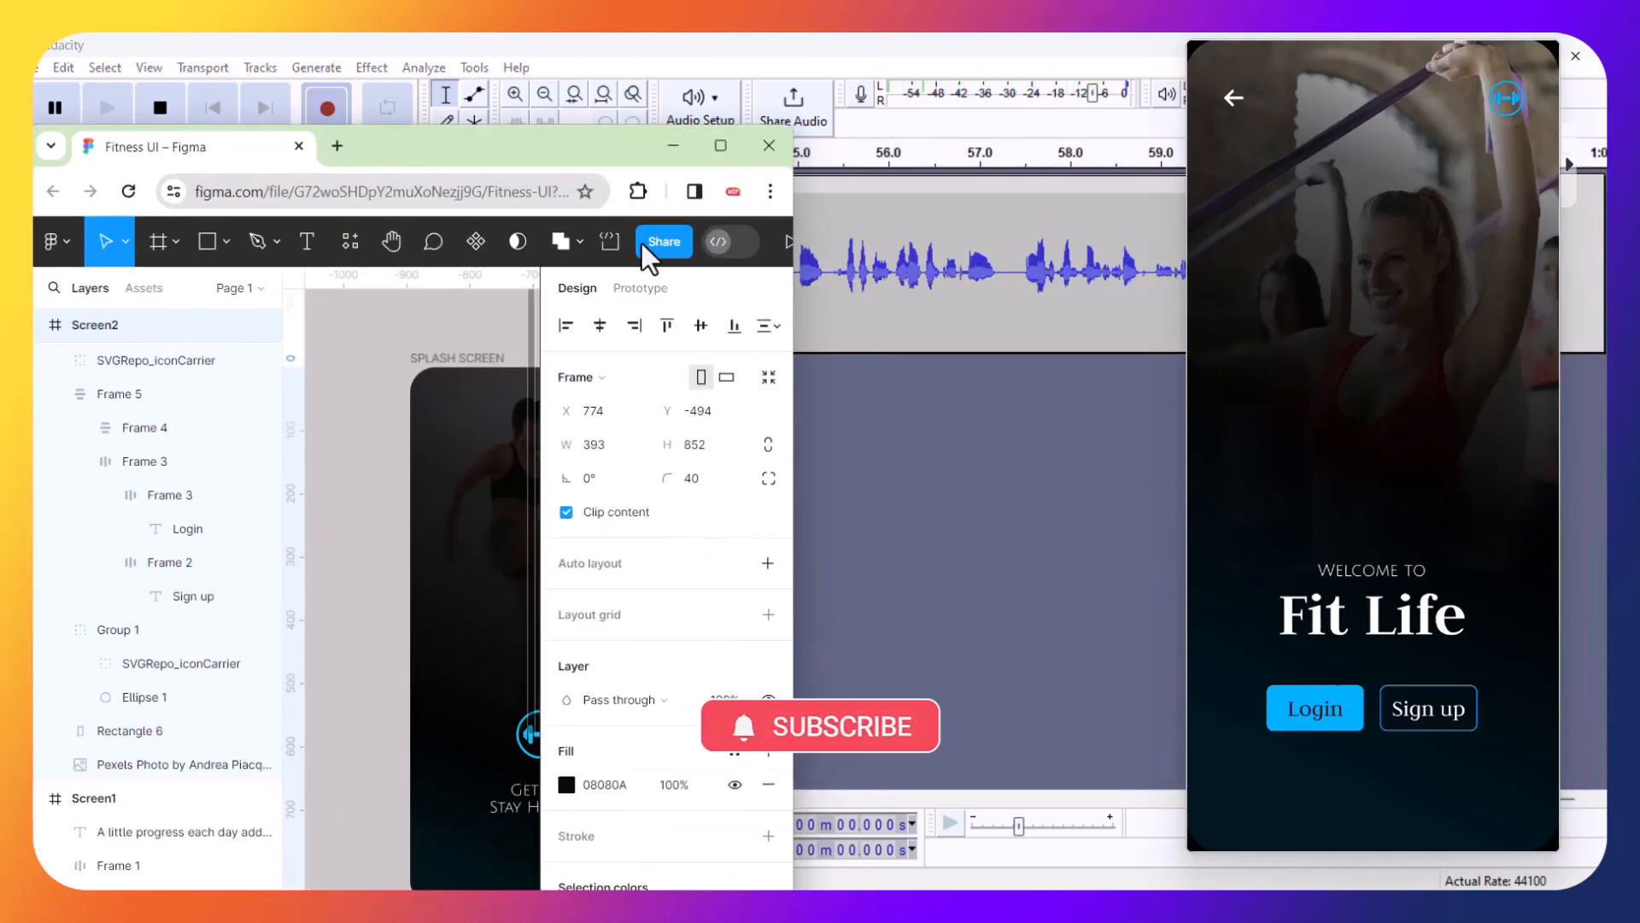
pyautogui.click(720, 146)
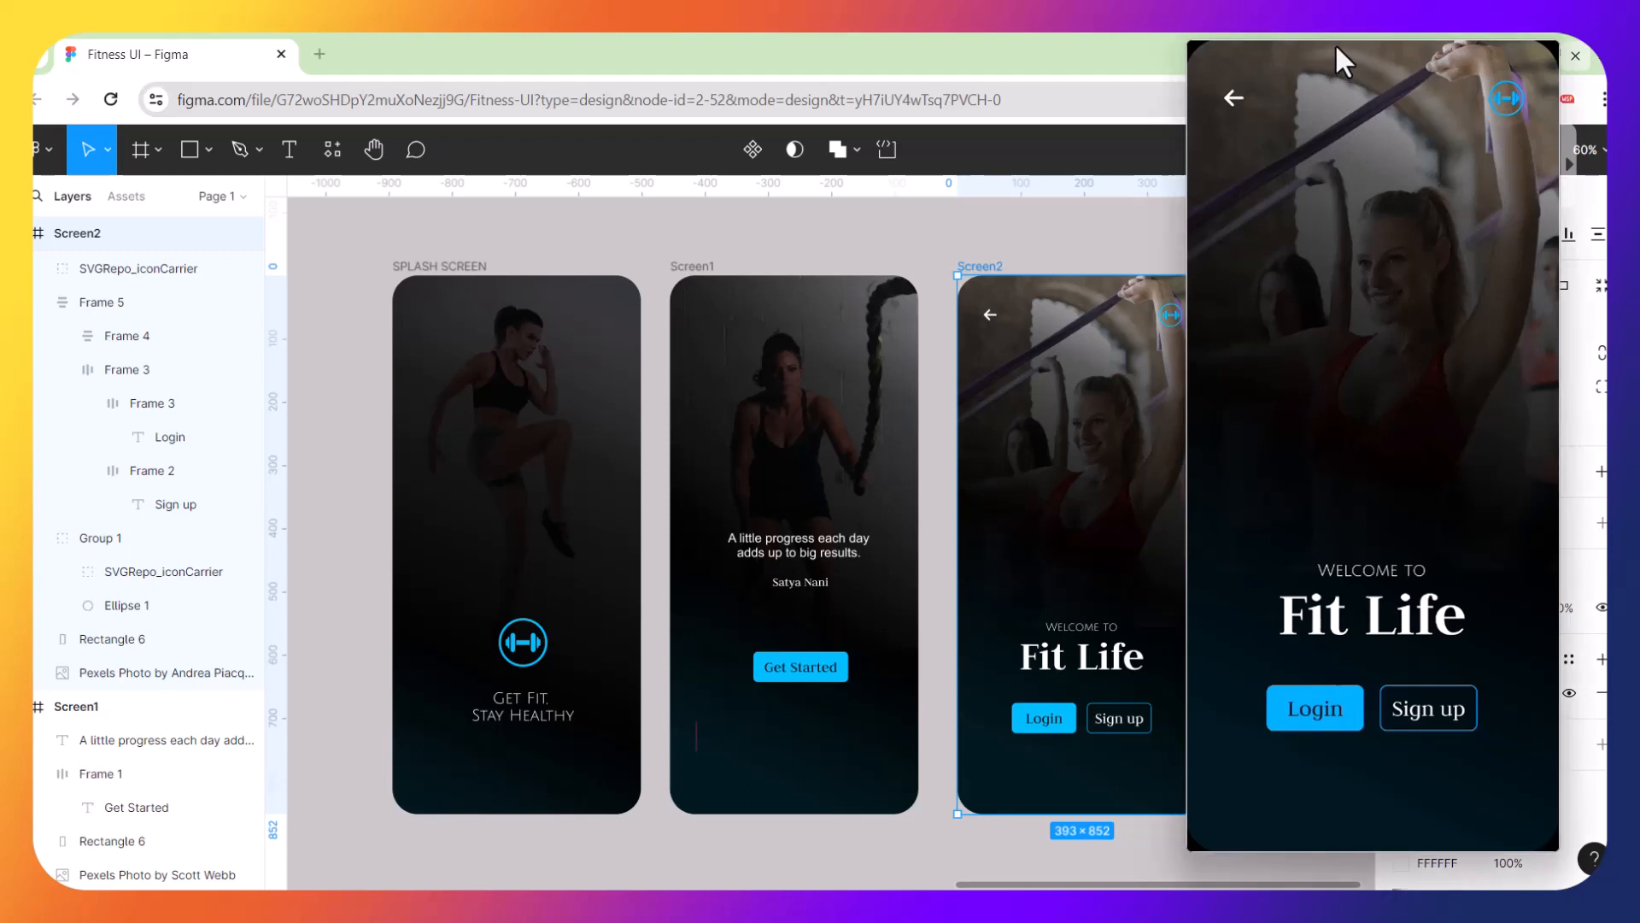
pyautogui.moveTo(1335, 61); pyautogui.dragTo(1263, 919)
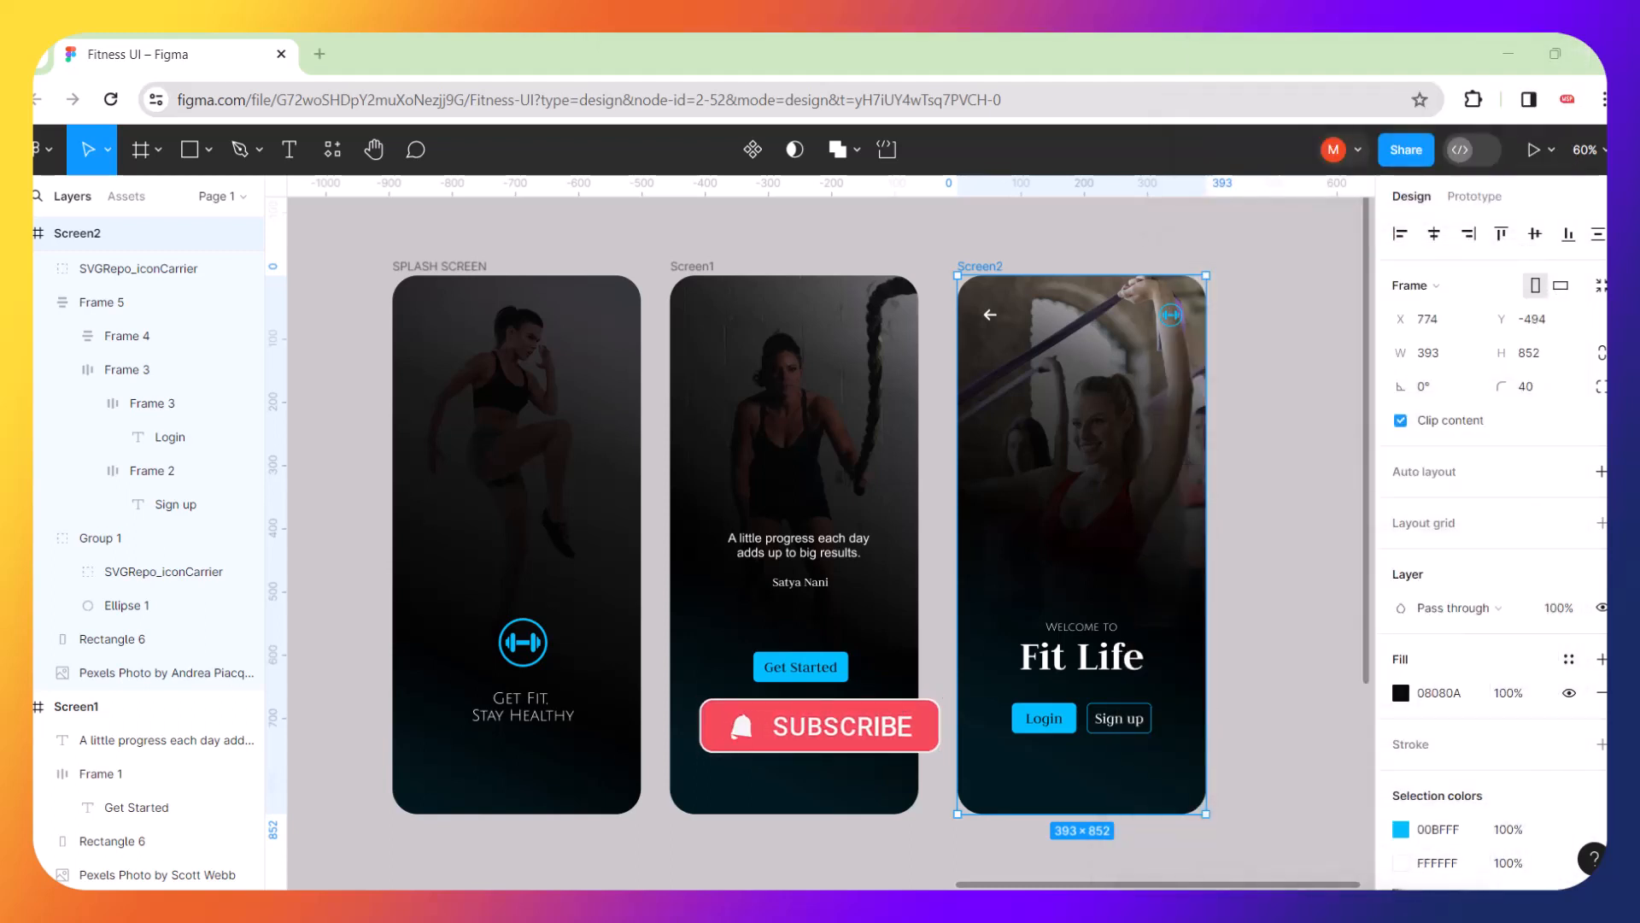
pyautogui.click(1290, 659)
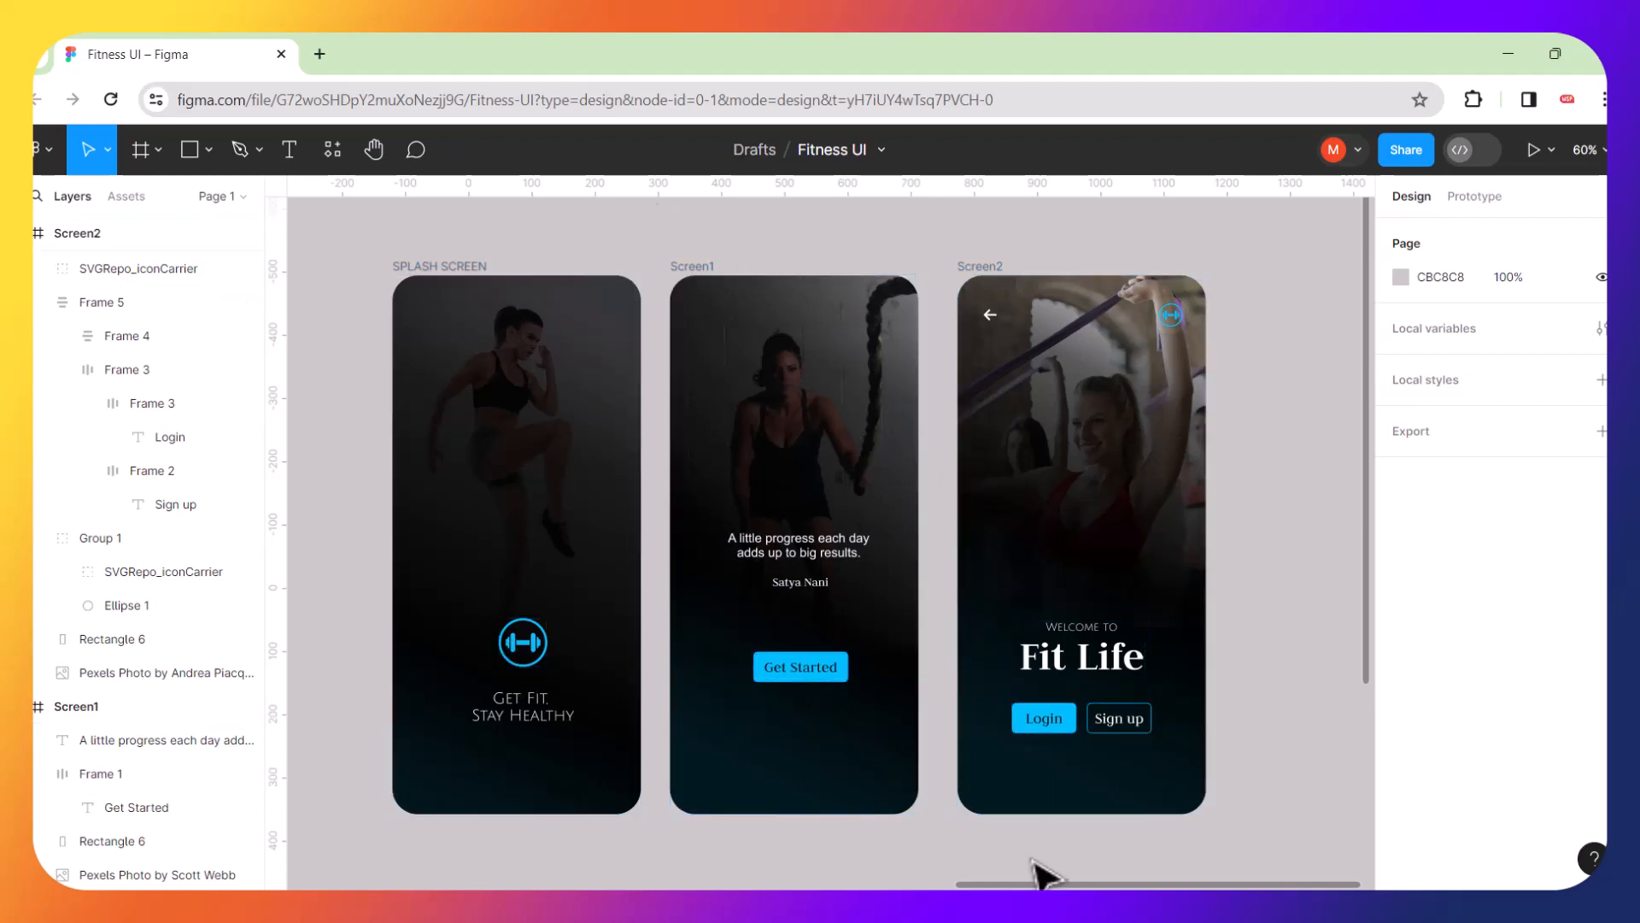
# Search YouTube for "coded uwi" in a new browser tab
pyautogui.click(320, 54)
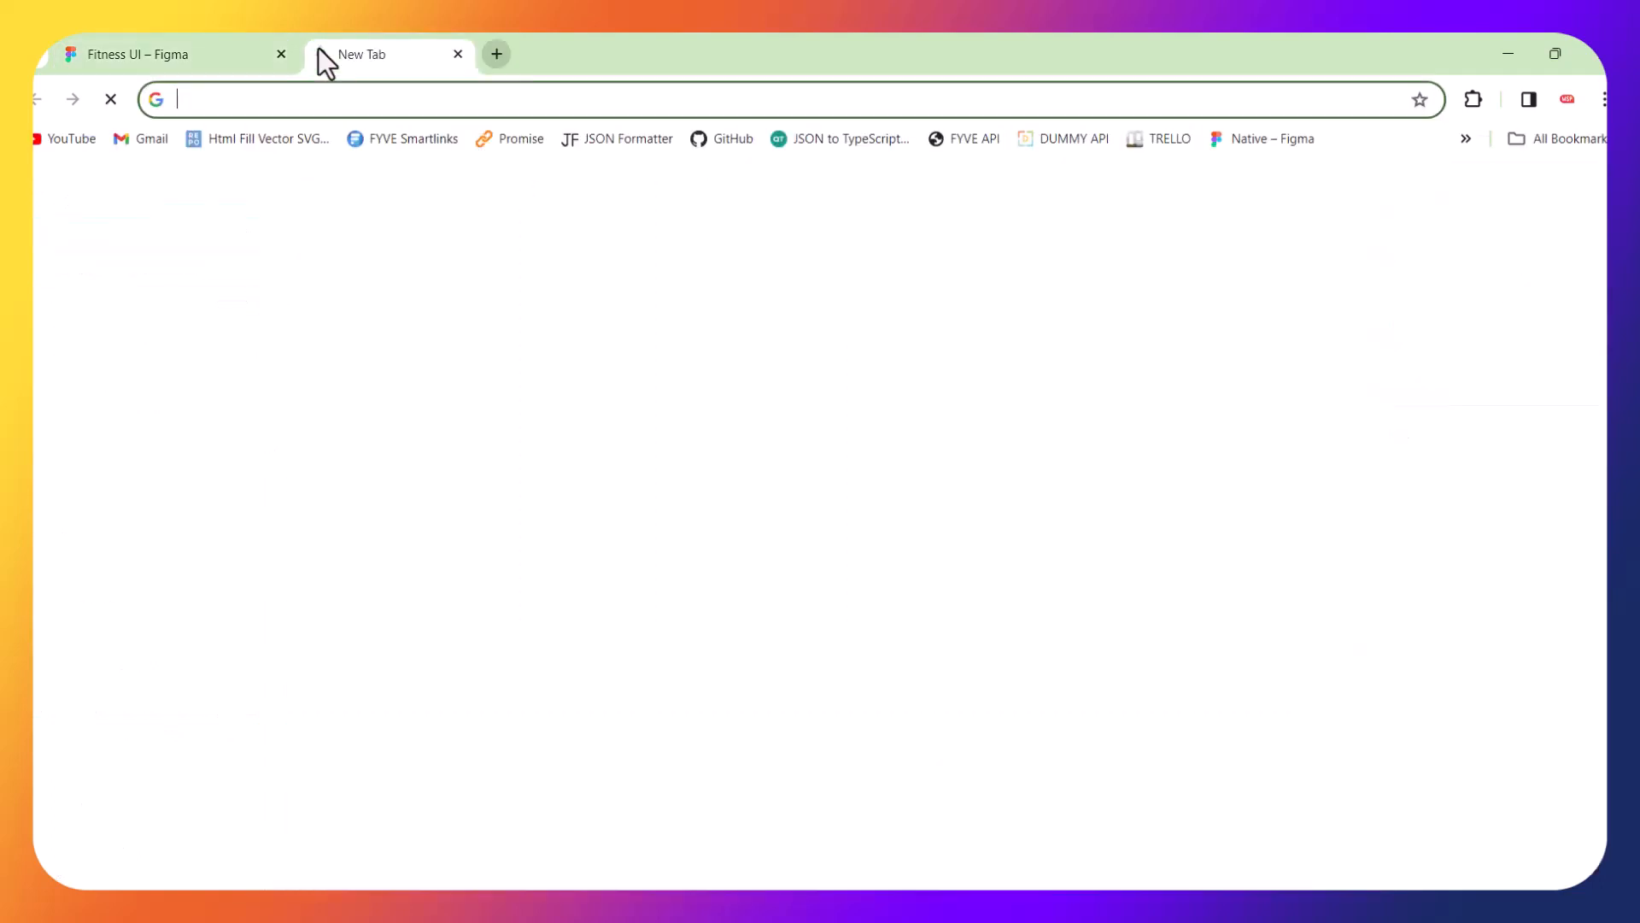
pyautogui.click(65, 140)
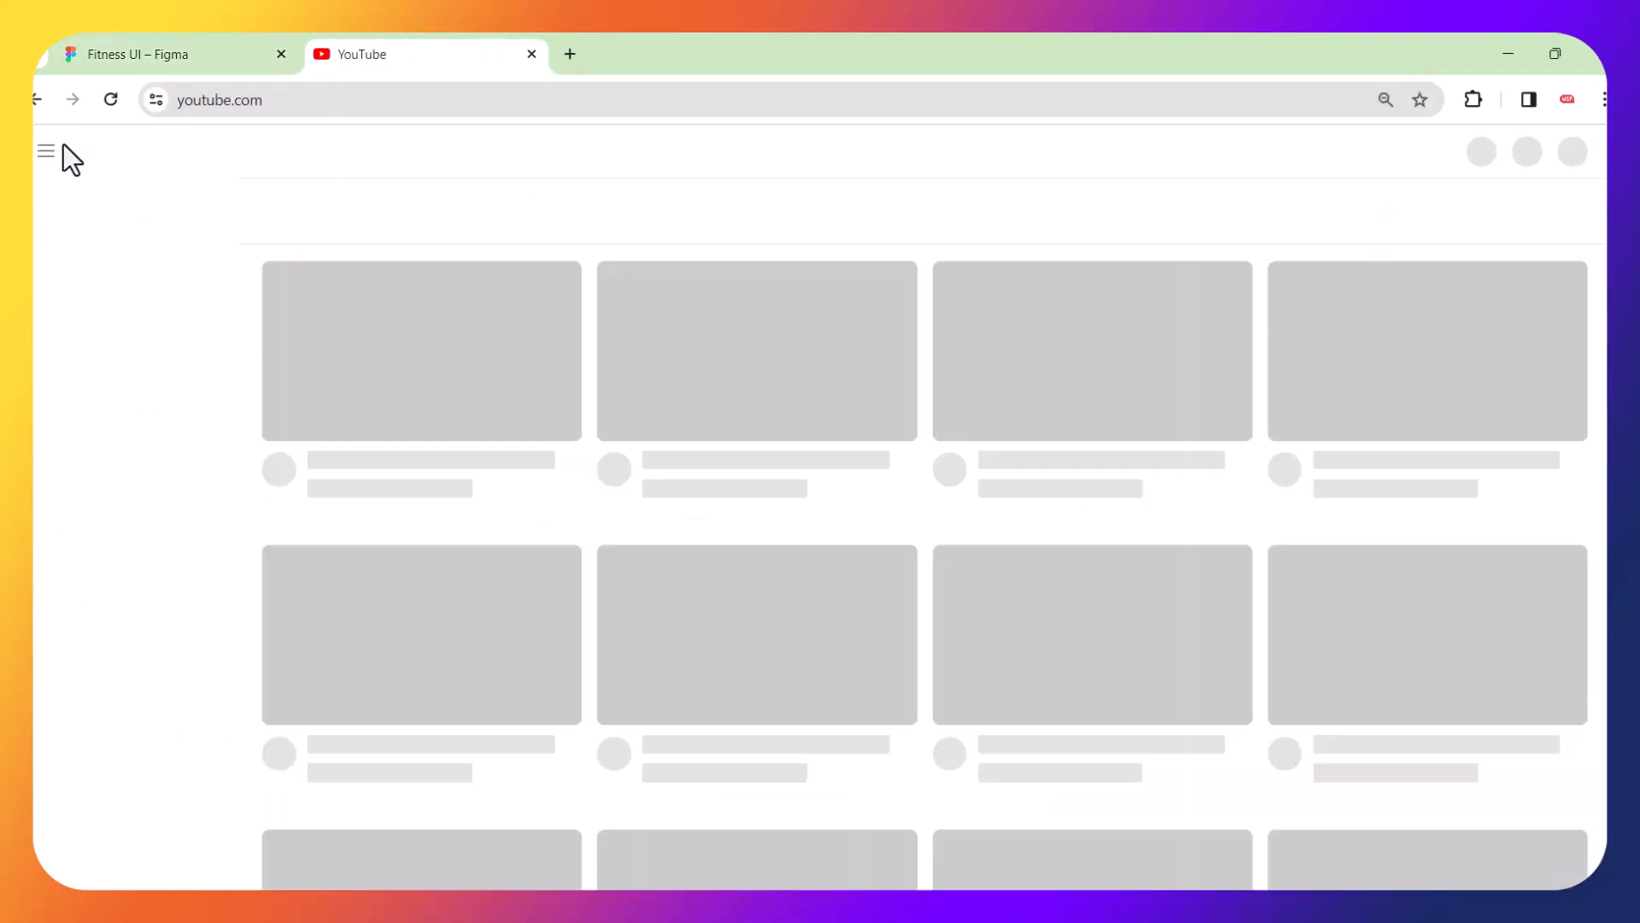
pyautogui.click(593, 159)
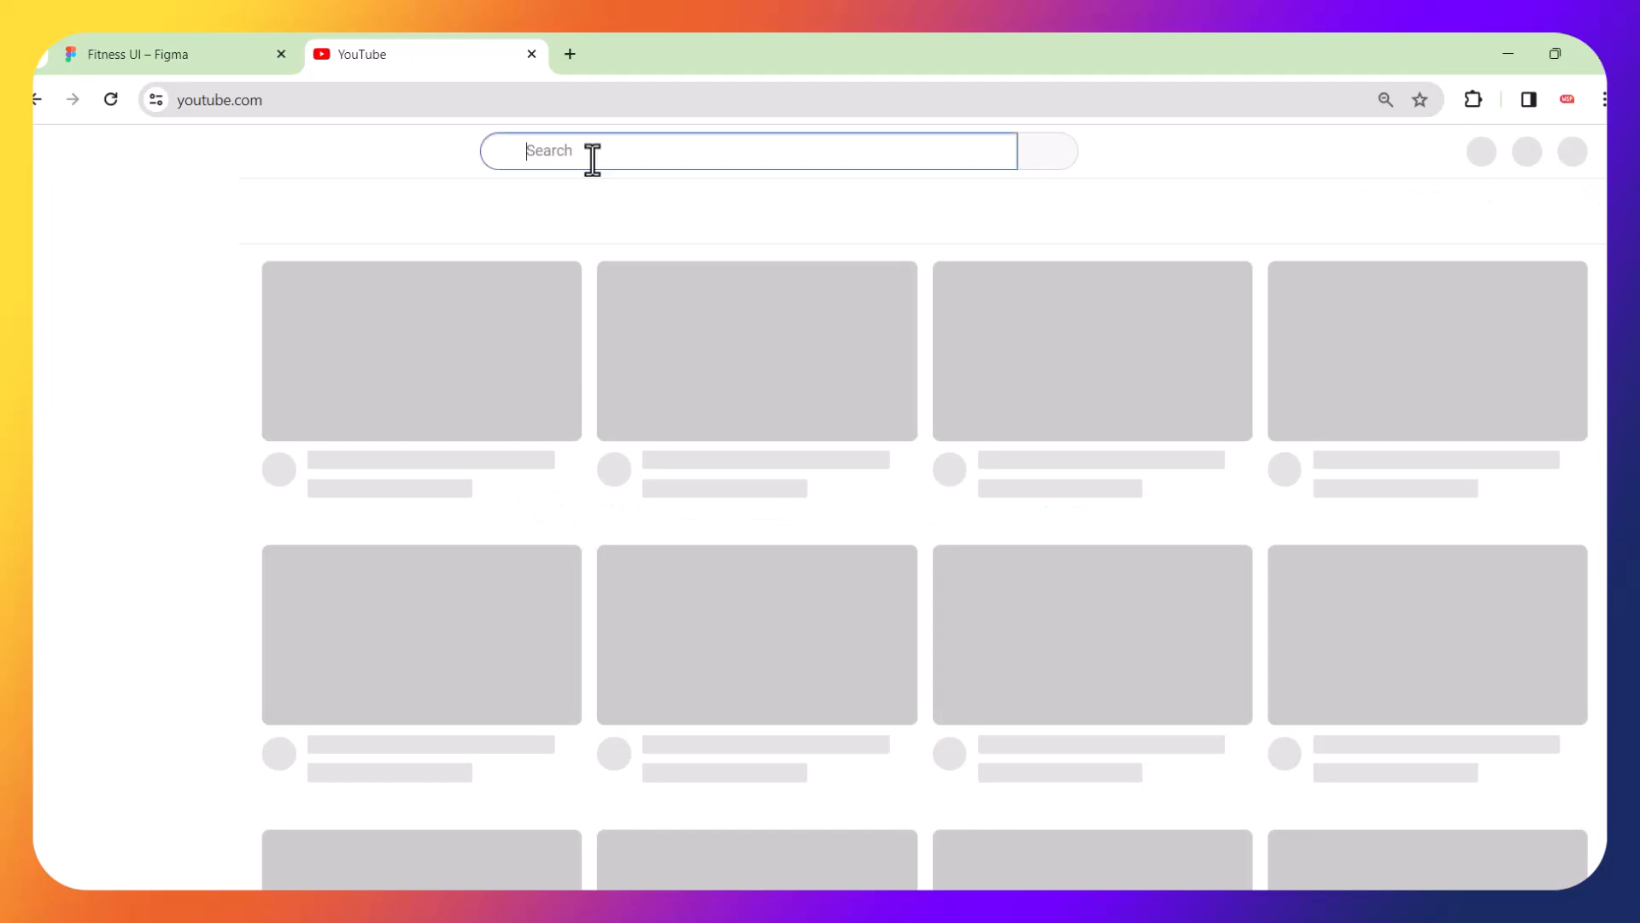
pyautogui.write('co')
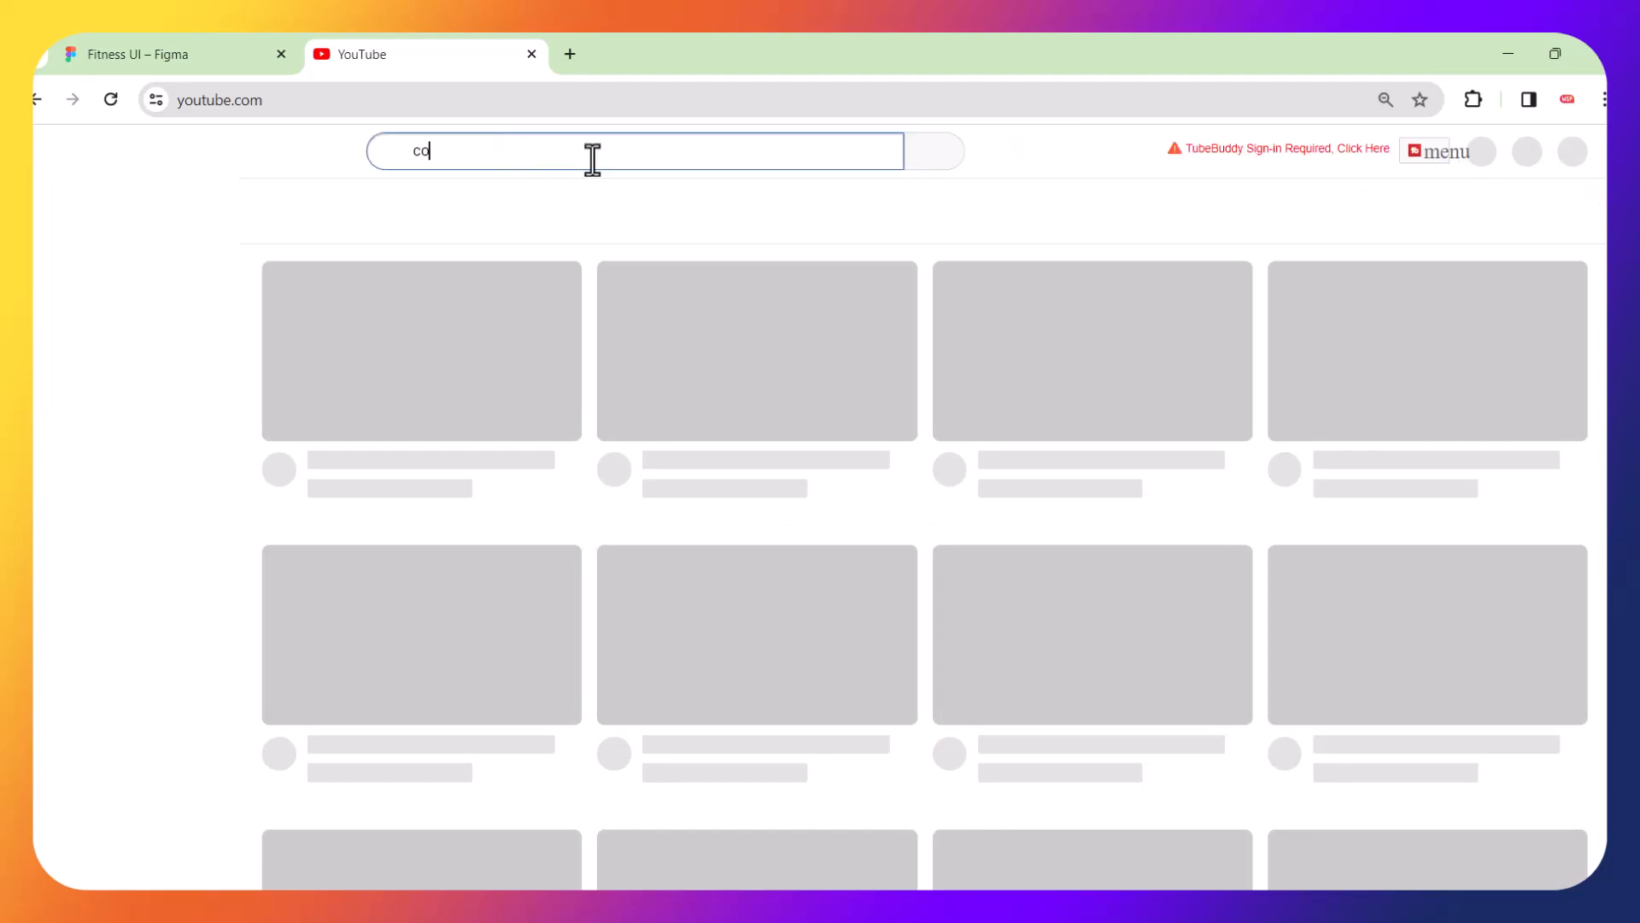
pyautogui.write('ded a')
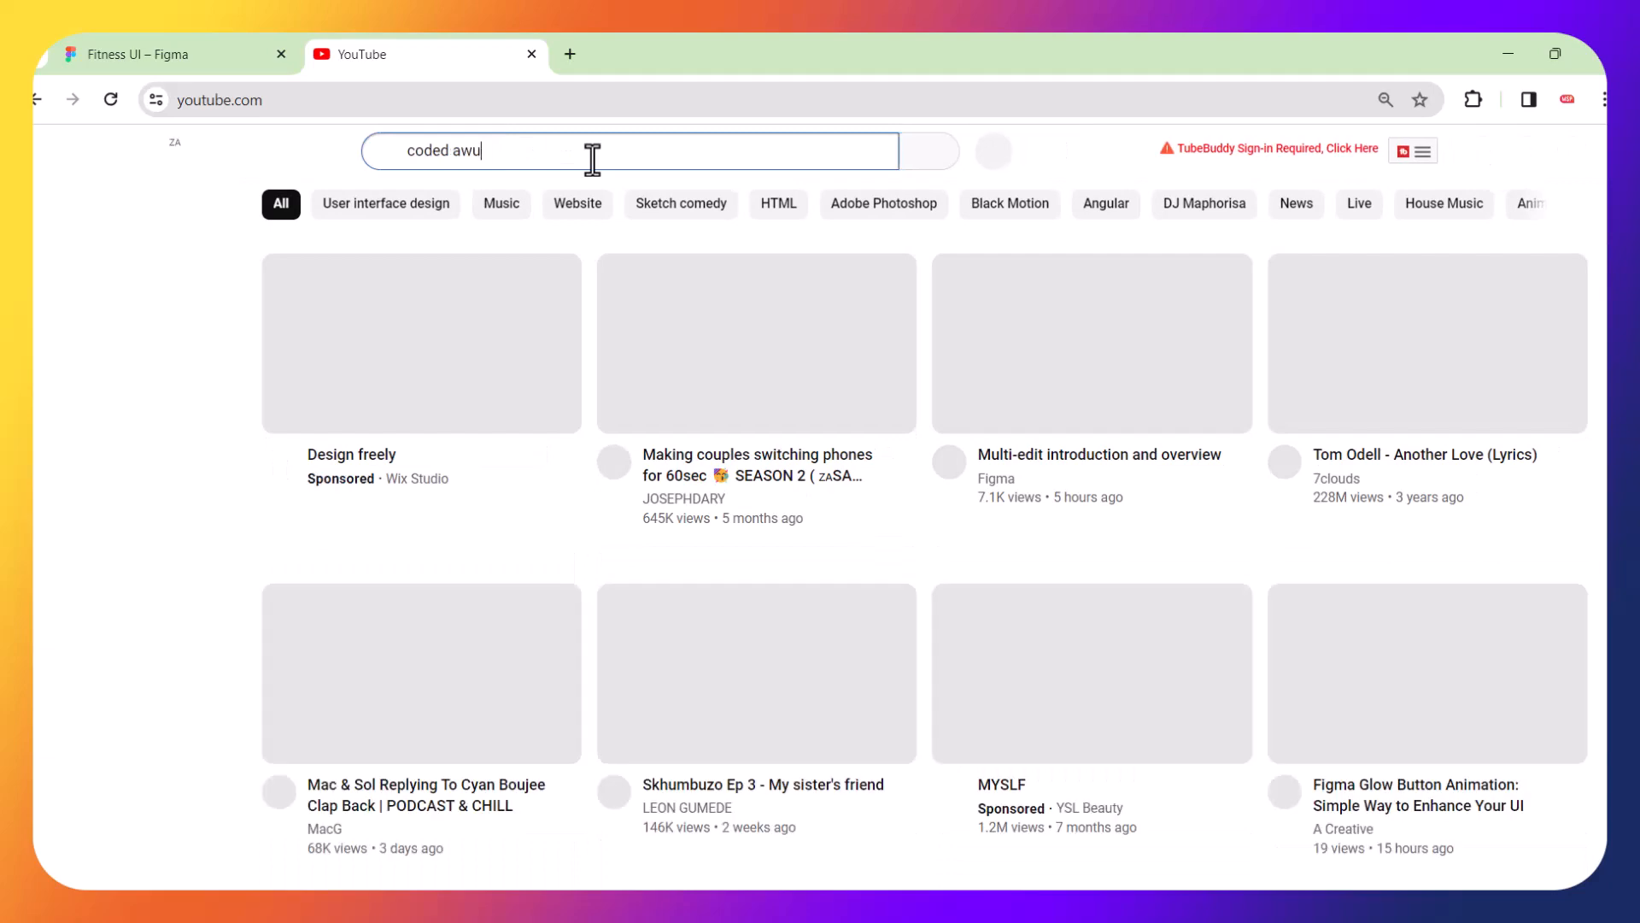
pyautogui.press('BackSpace')
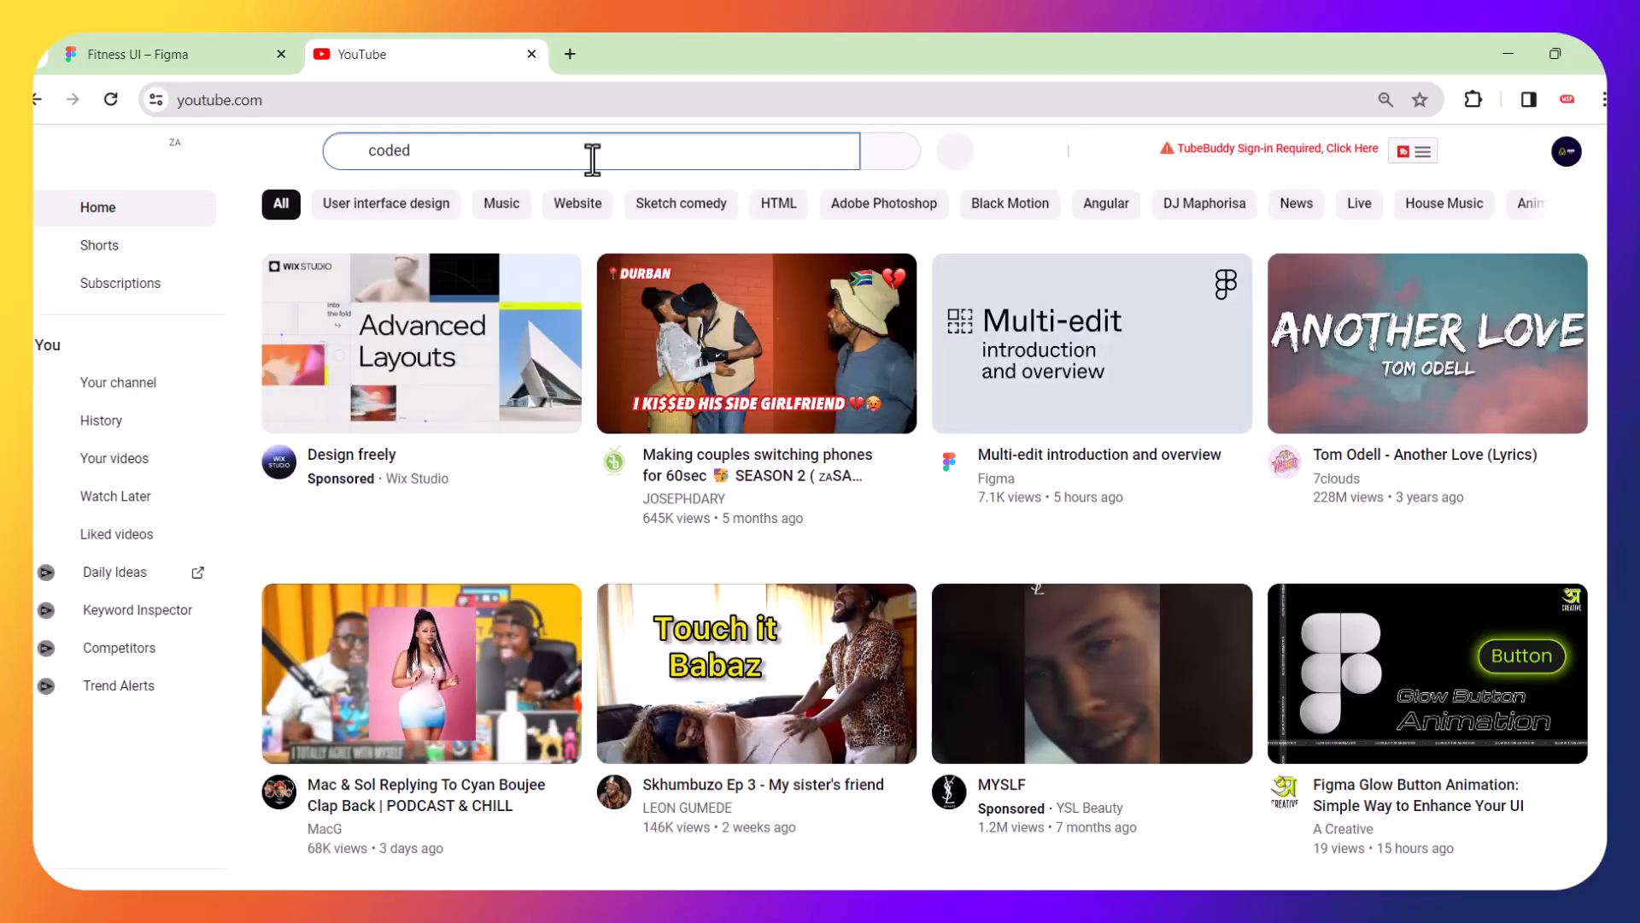
pyautogui.write('uwi')
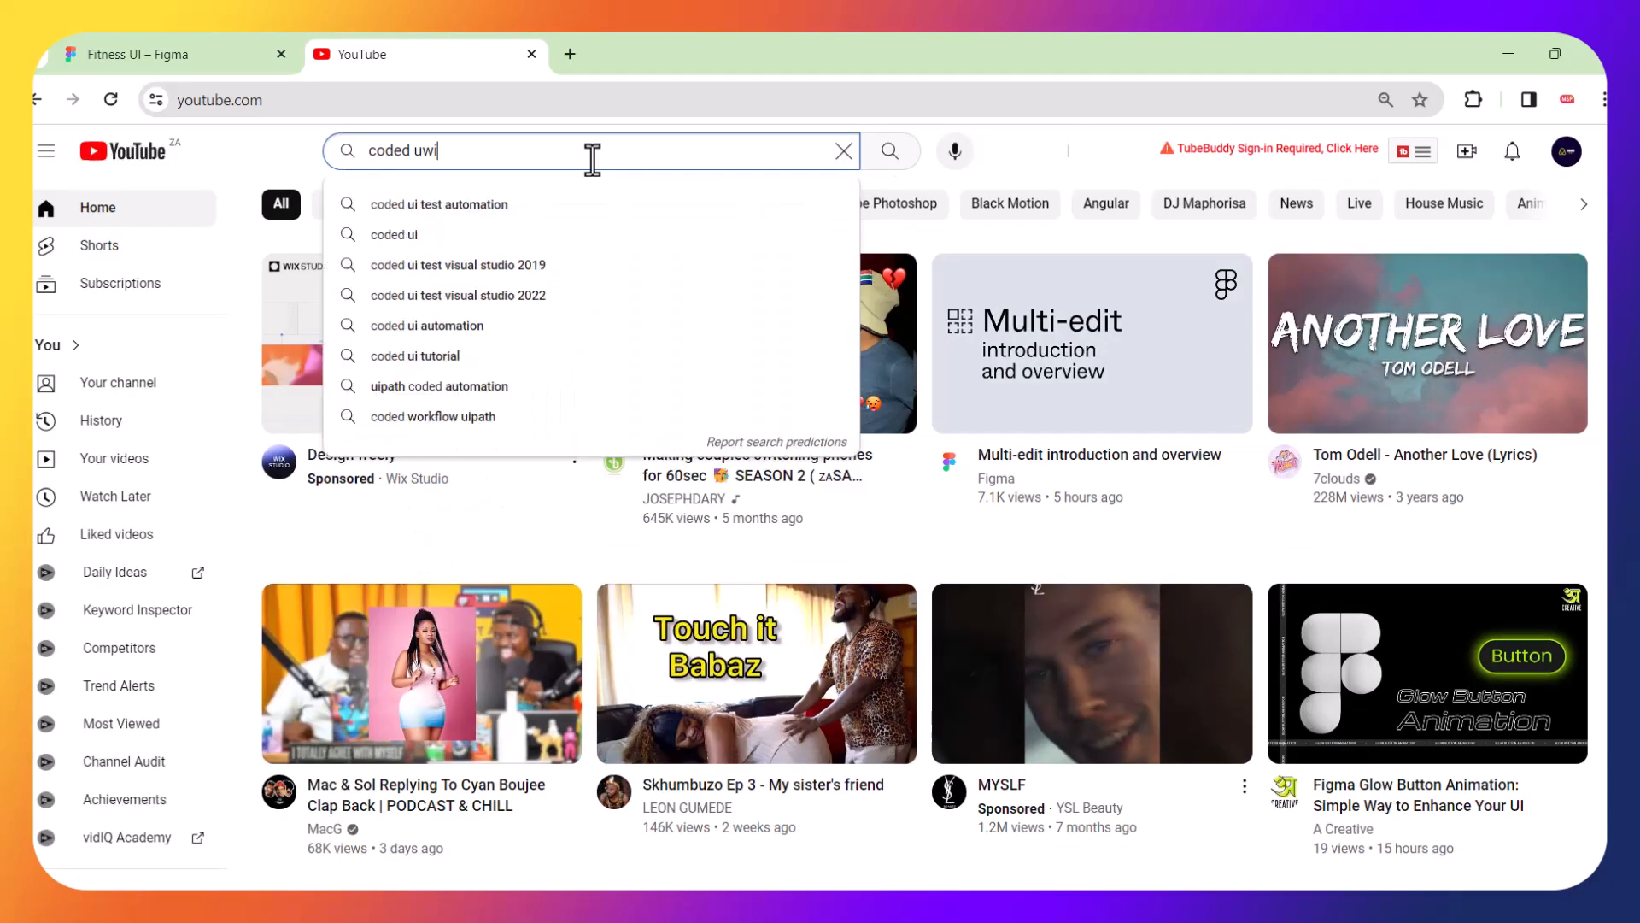
pyautogui.press('Return')
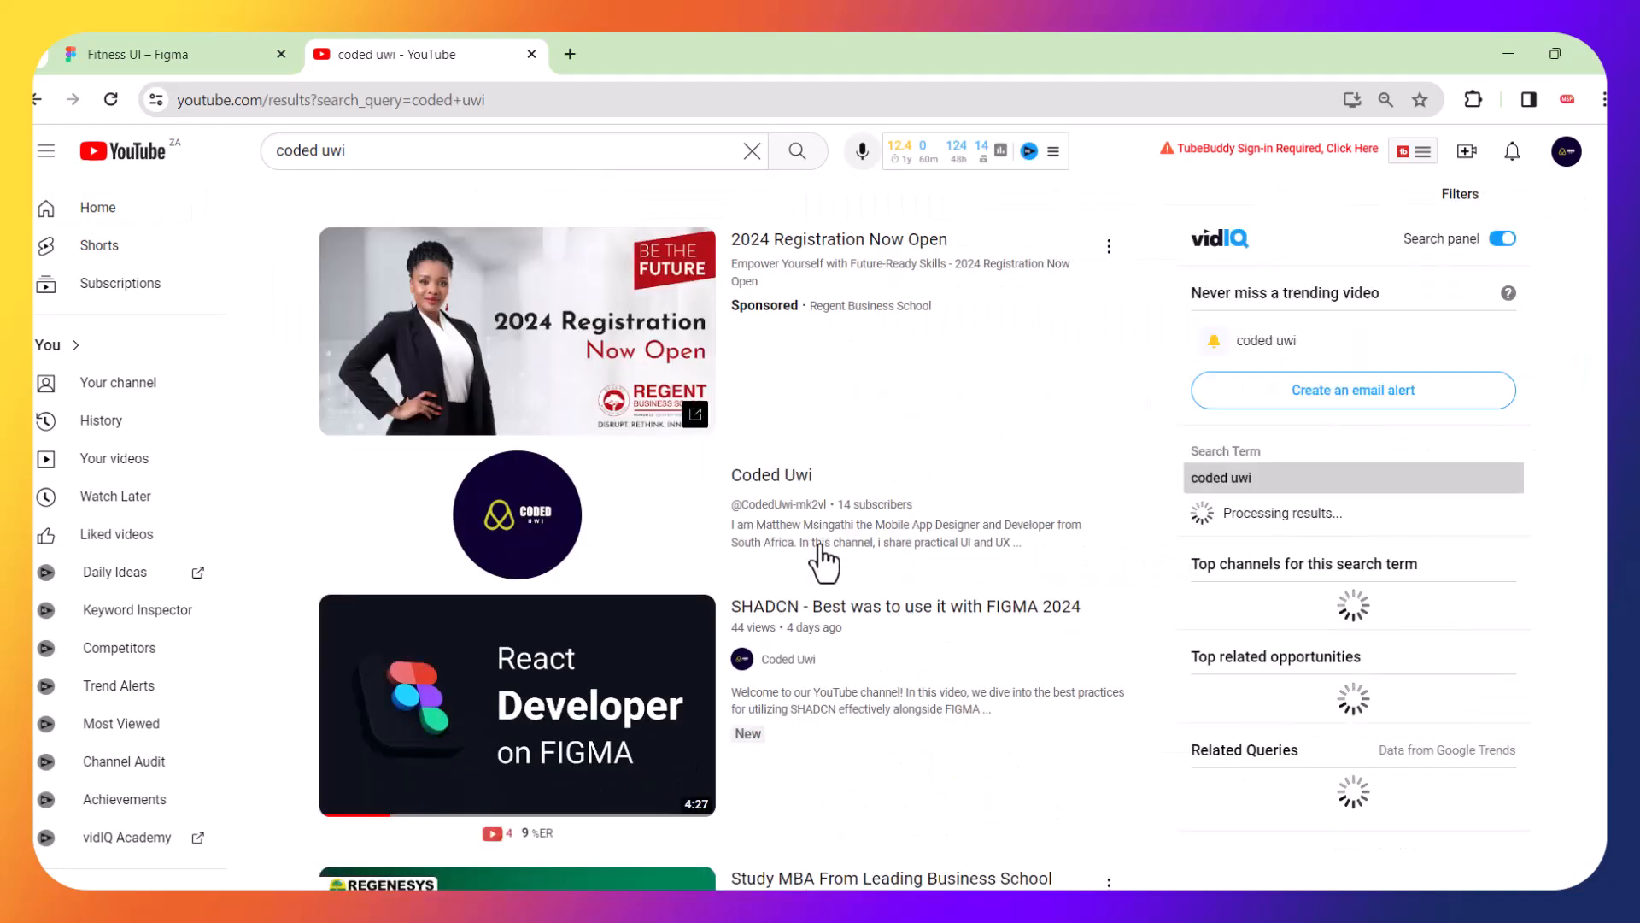
# Open the Coded Uwi channel from the search results and look over its published videos
pyautogui.scroll(-2, 825, 559)
pyautogui.scroll(1, 826, 559)
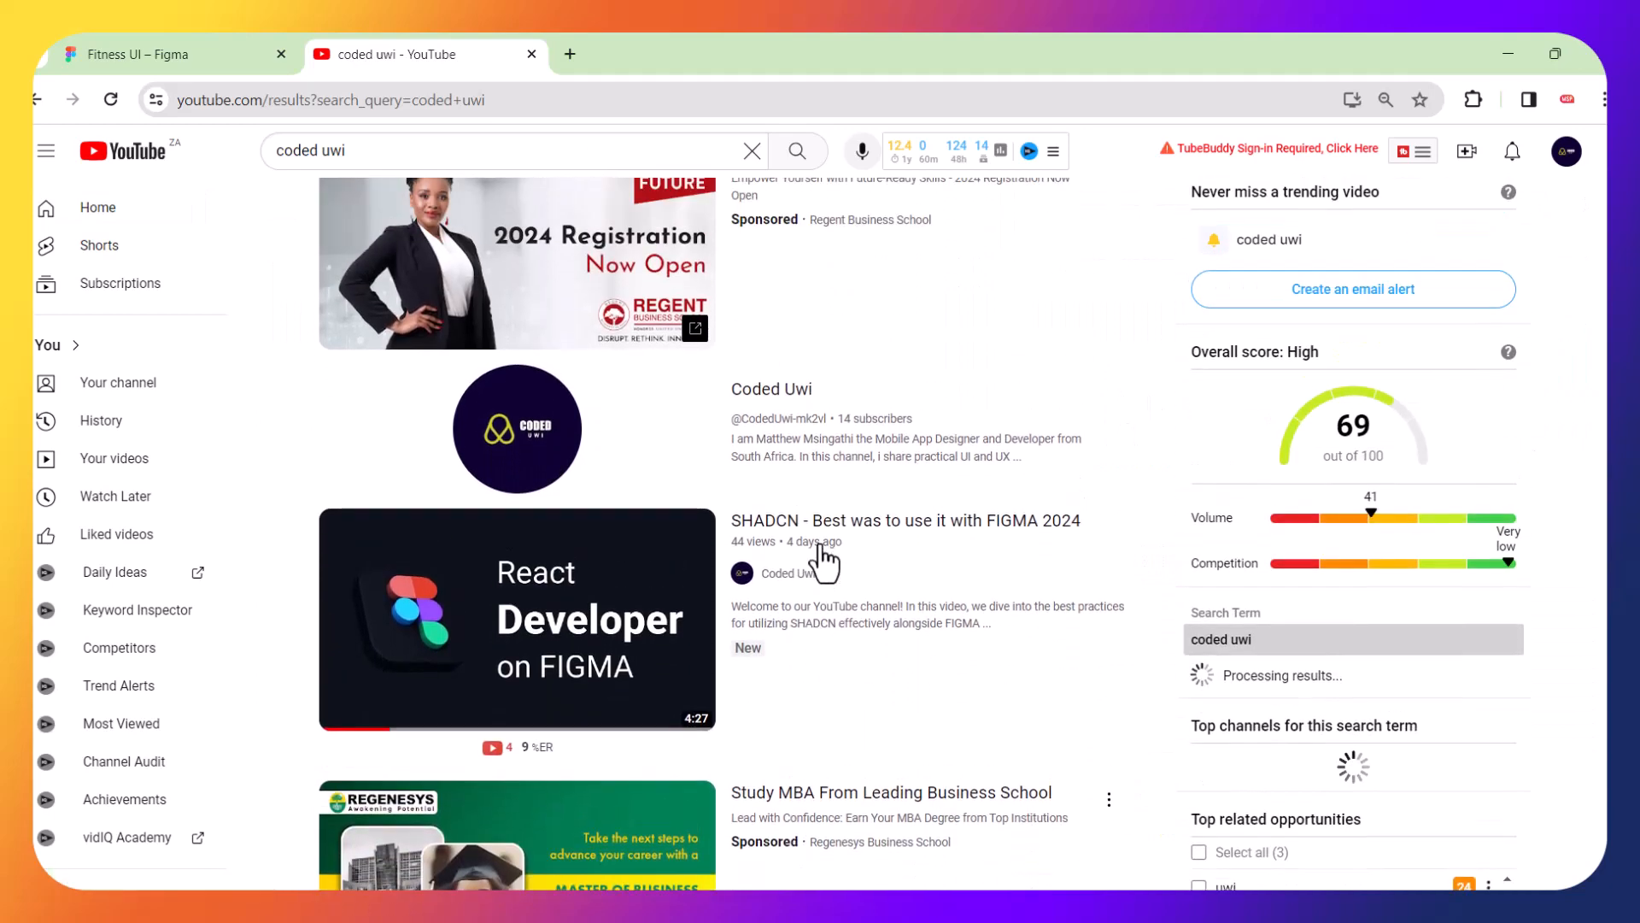
pyautogui.click(778, 391)
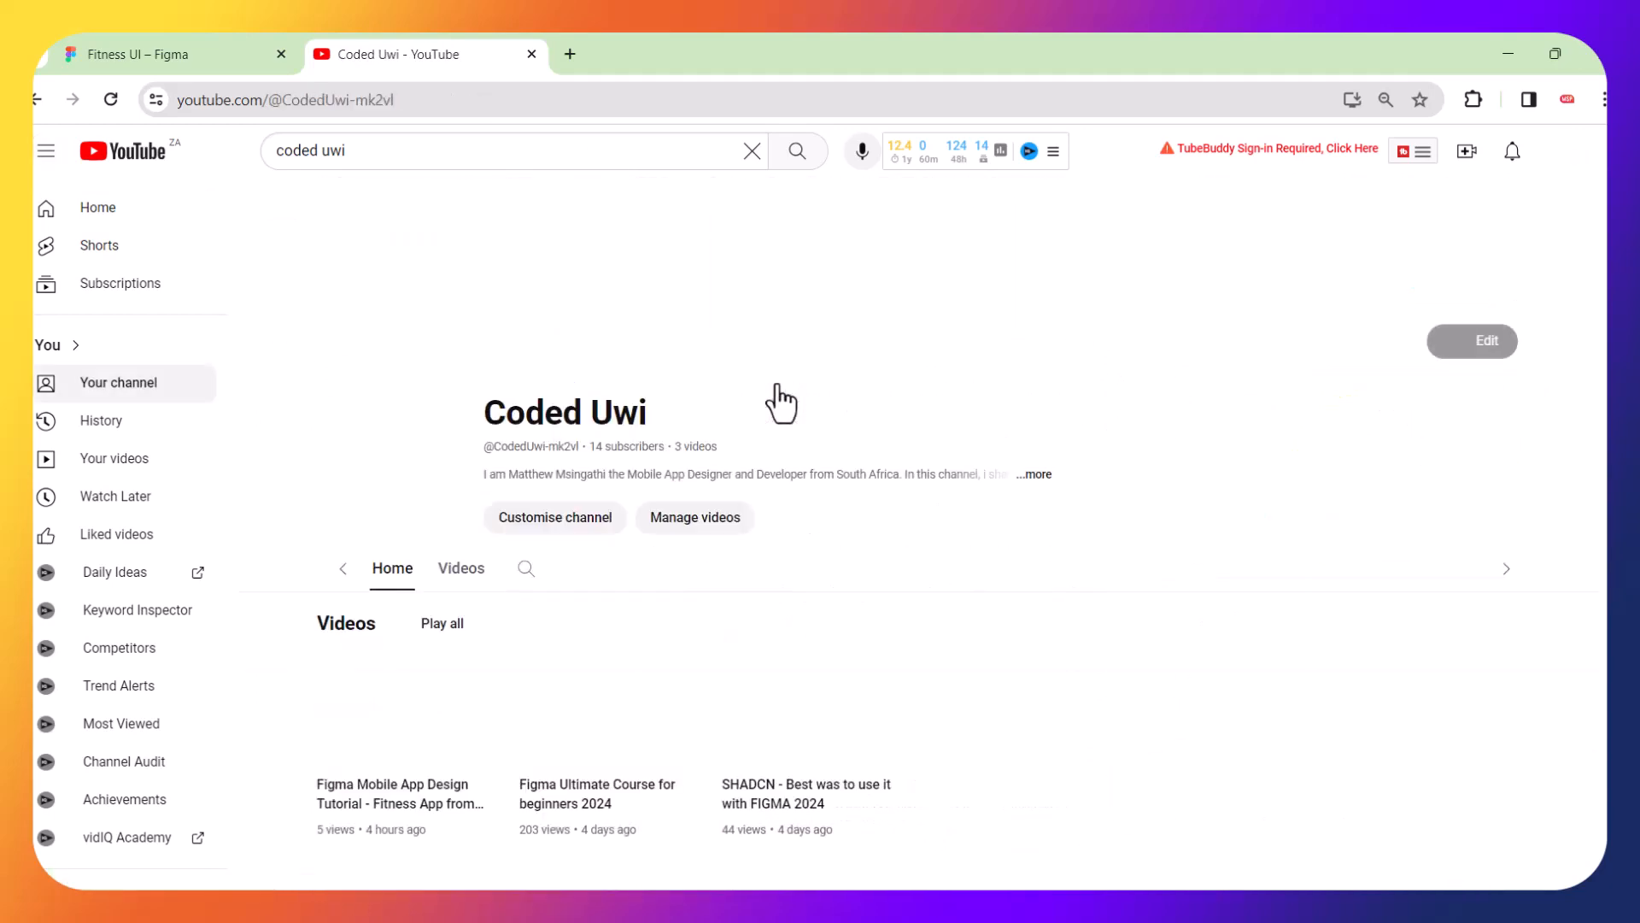
pyautogui.scroll(-2, 780, 401)
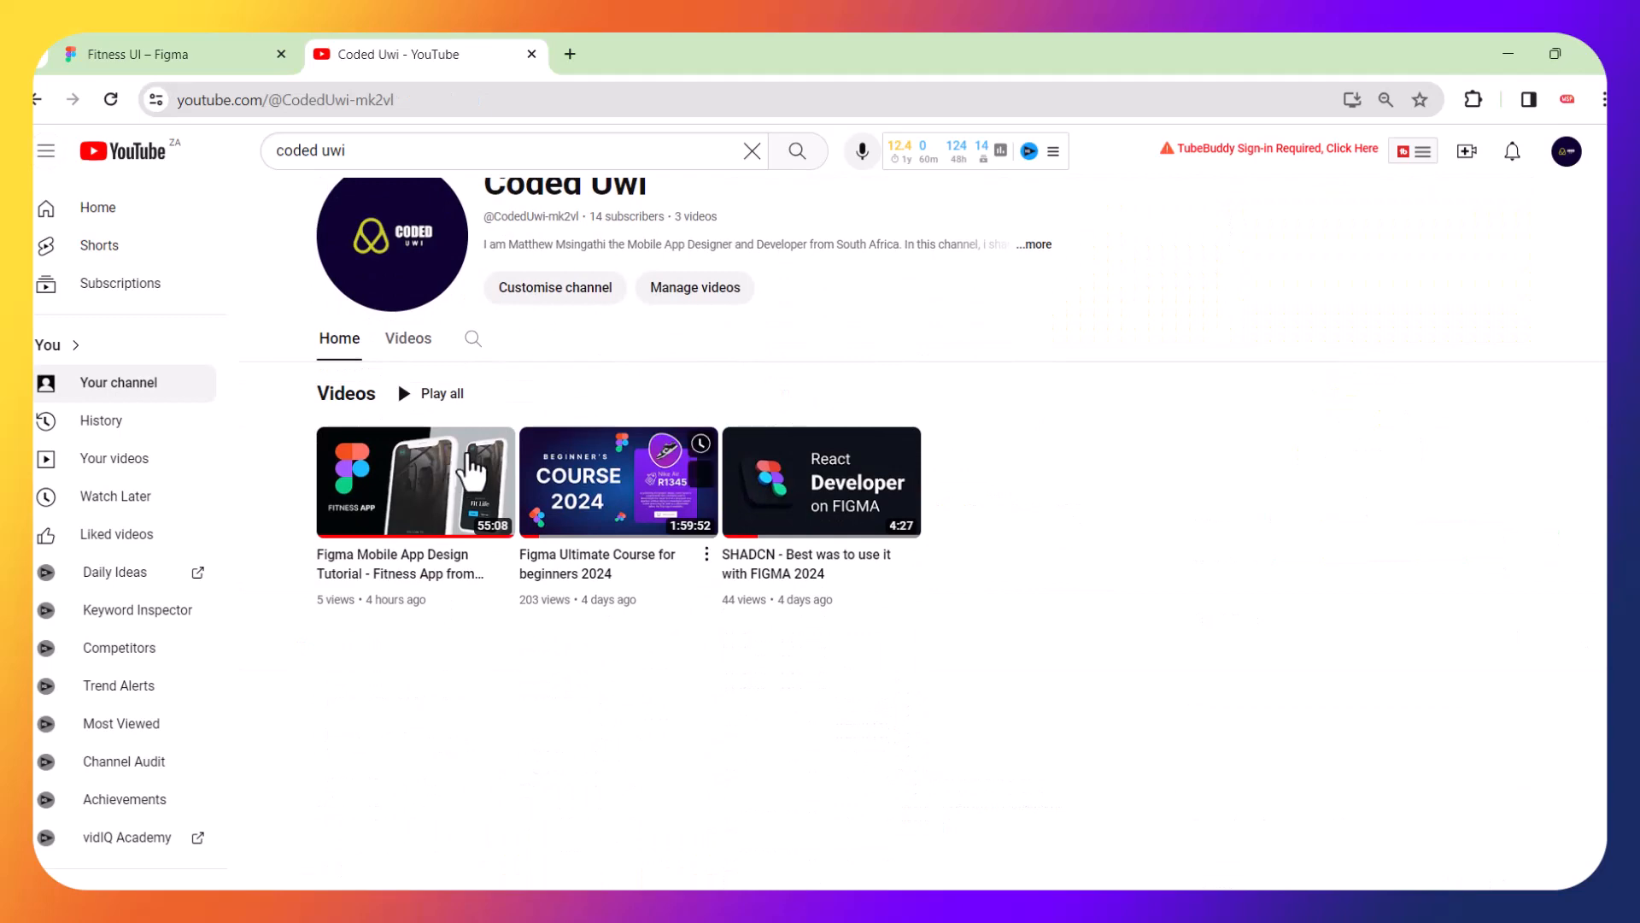
pyautogui.moveTo(410, 480)
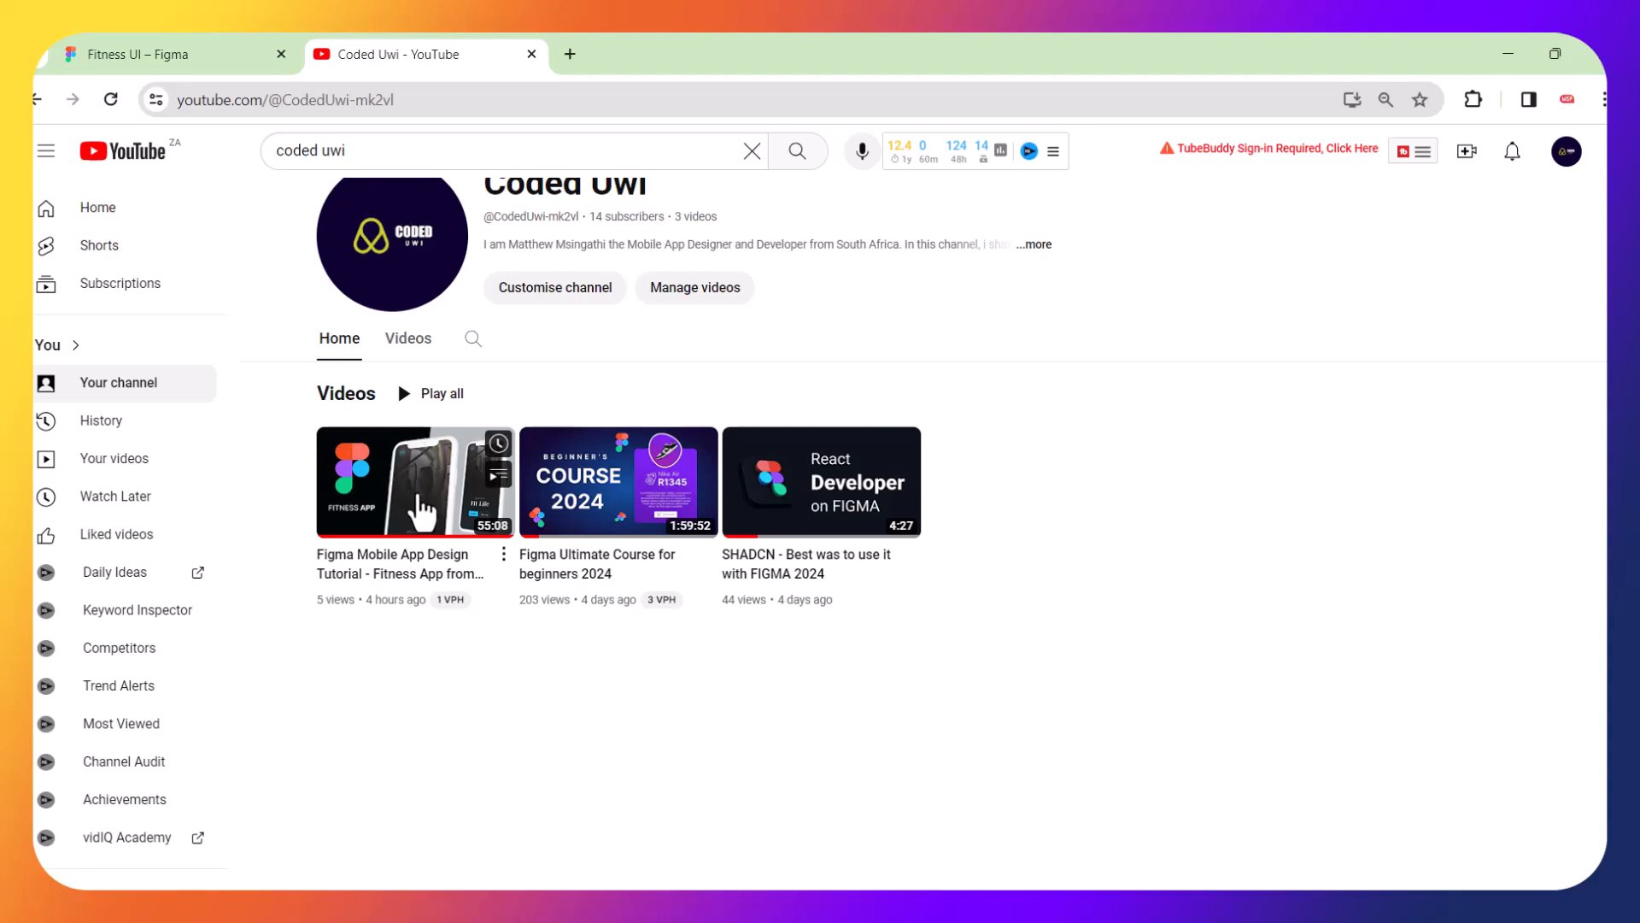
pyautogui.moveTo(415, 517)
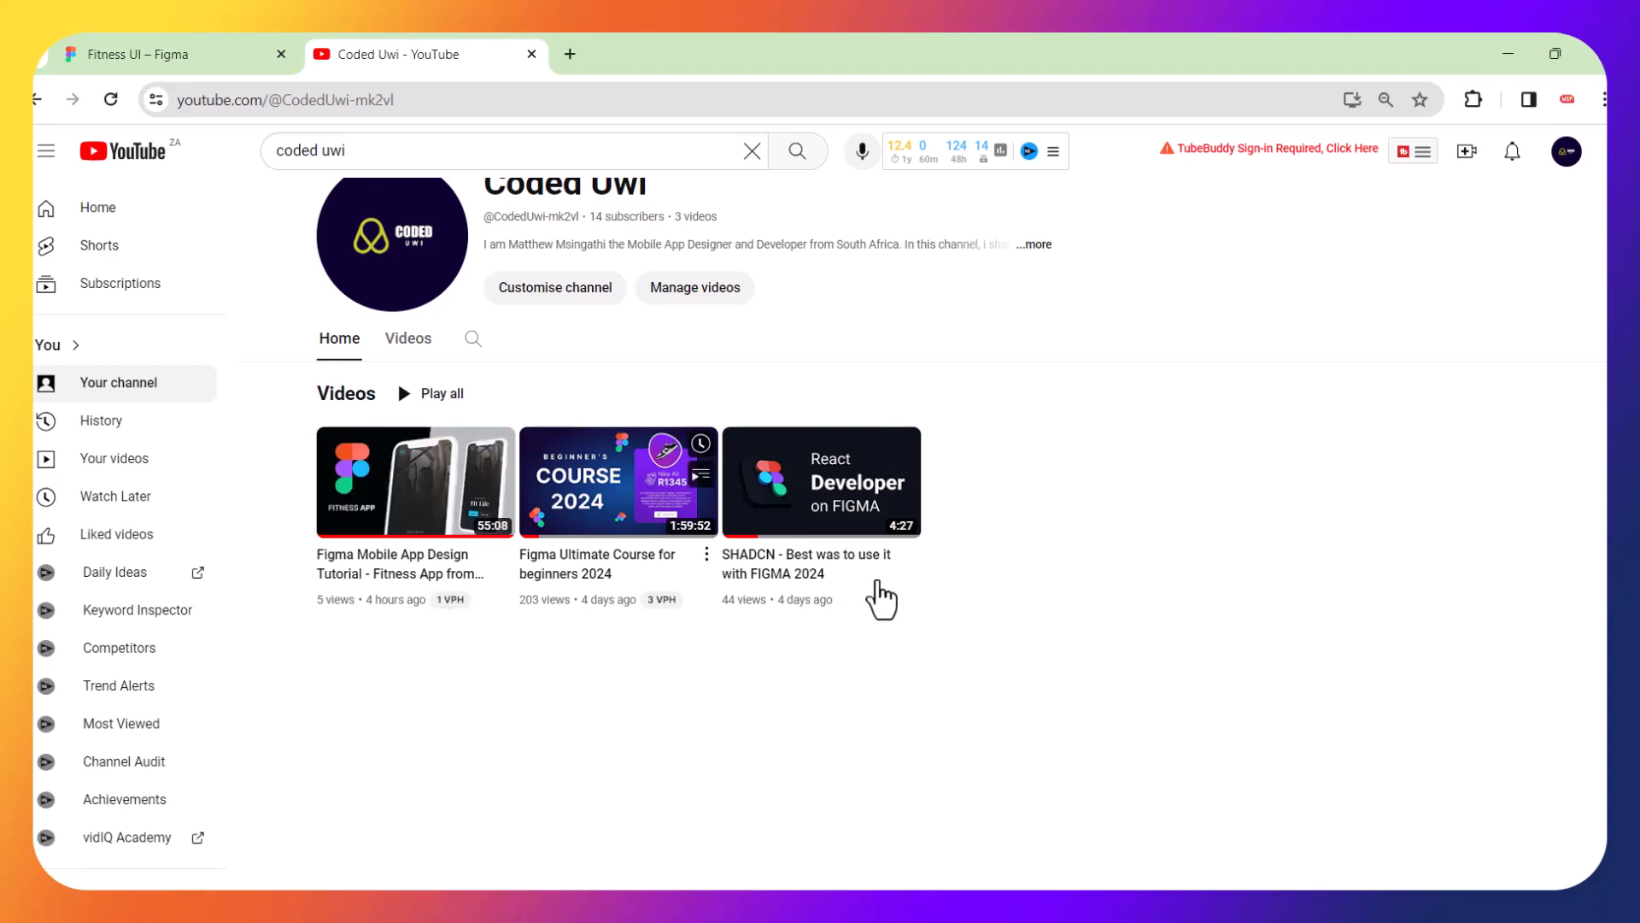
# Return to the Fitness UI file and prototype Screen1's Get Started button to navigate to Screen2 on tap
pyautogui.click(221, 44)
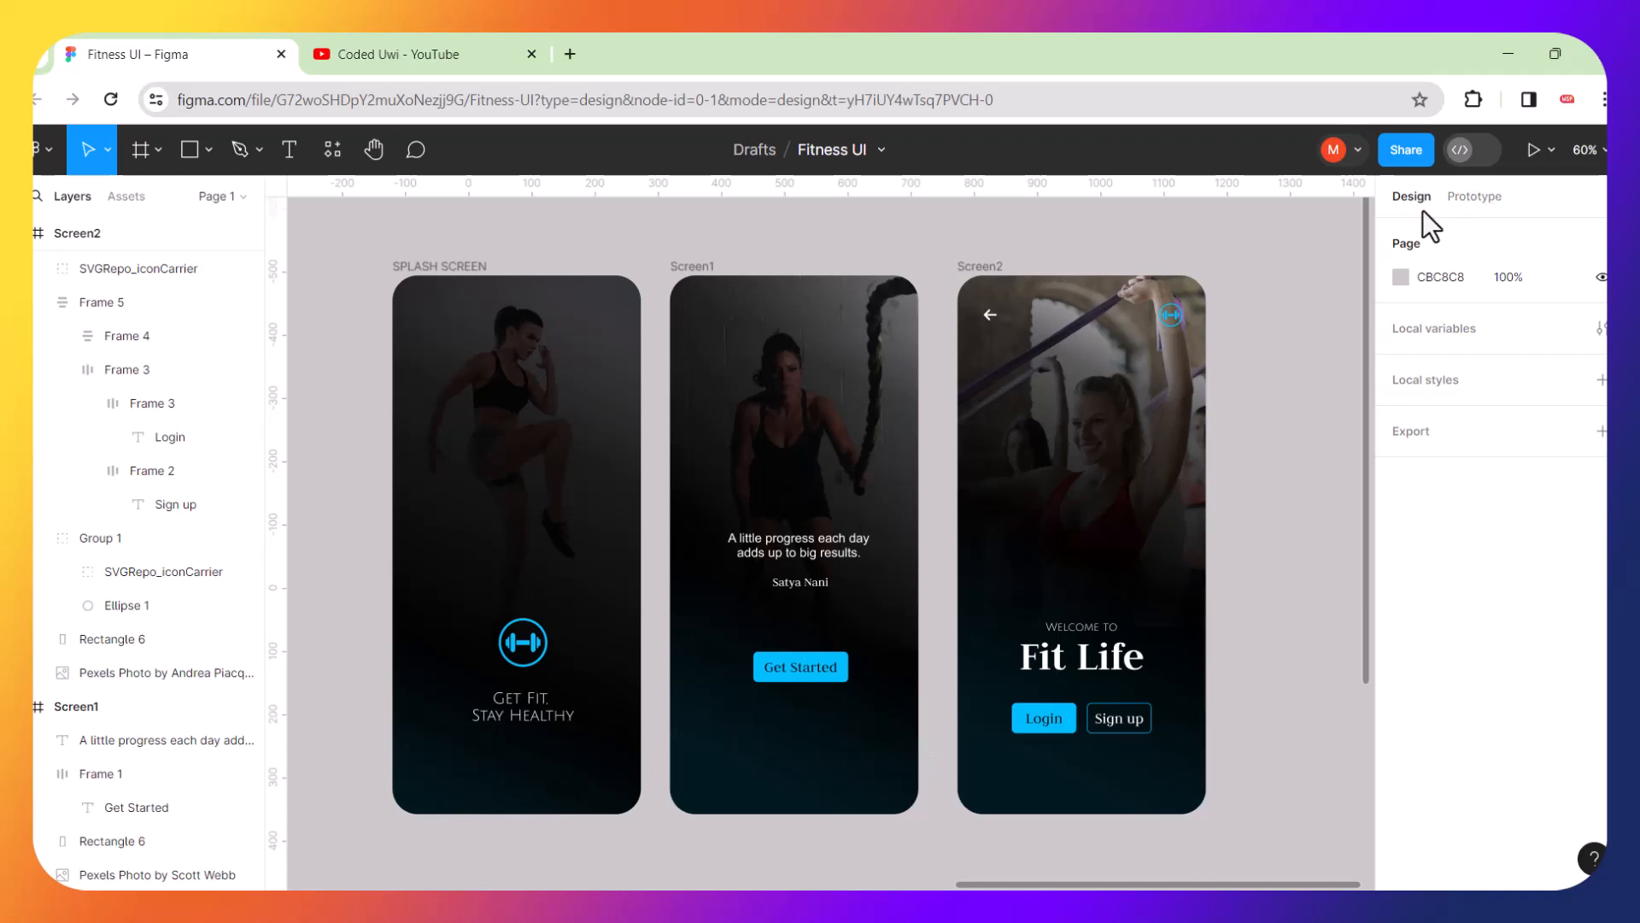
pyautogui.click(1469, 202)
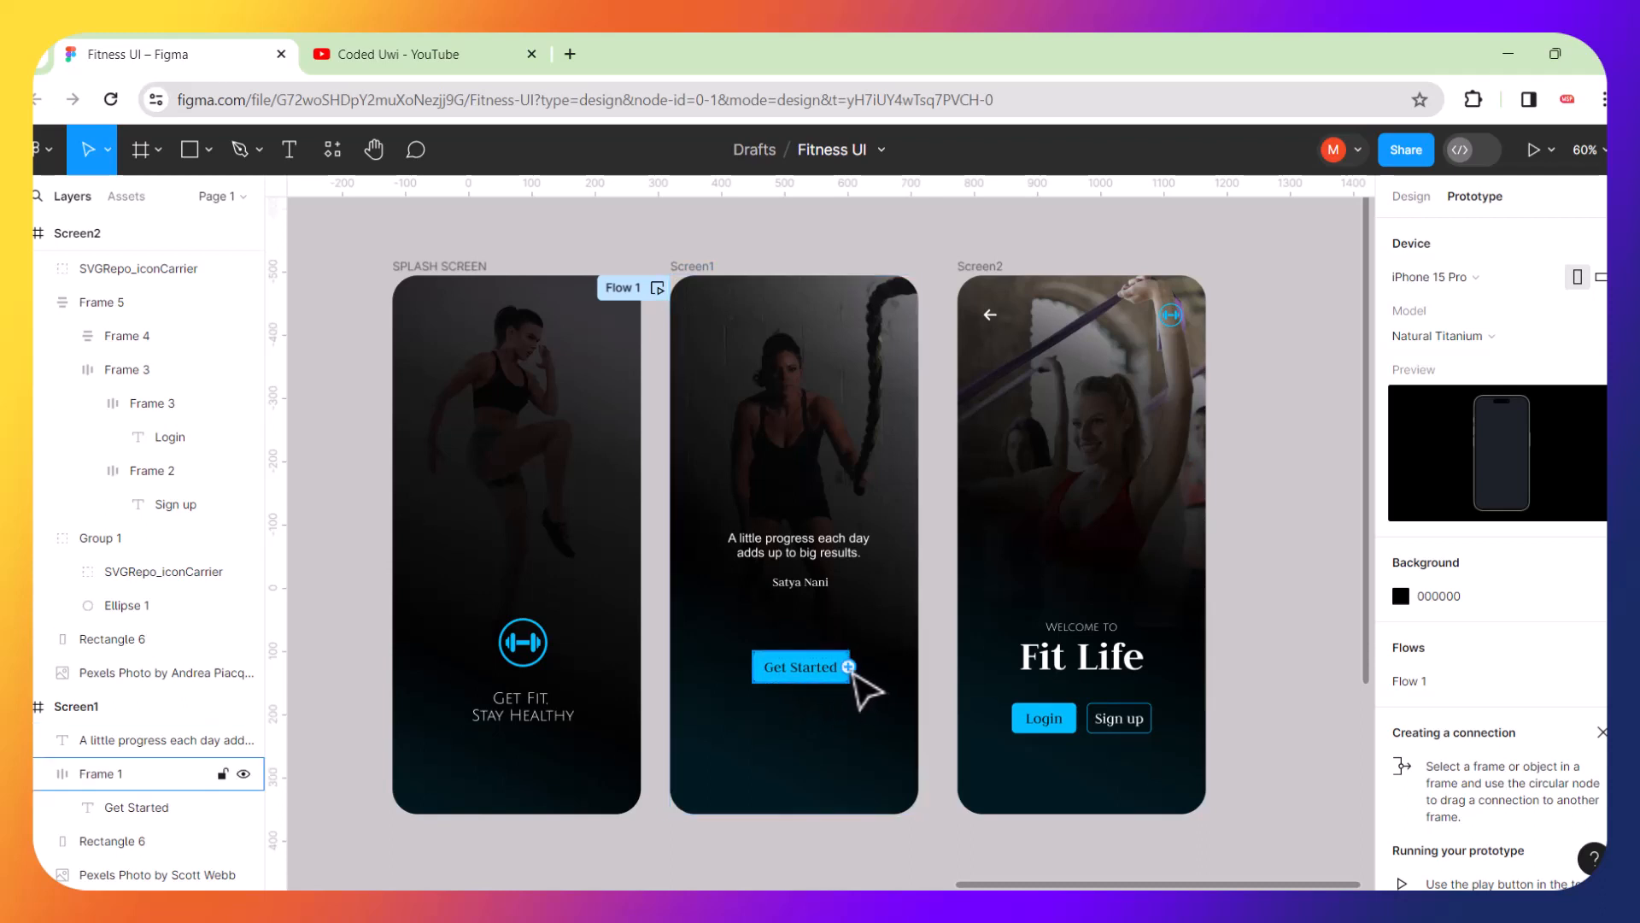
pyautogui.moveTo(851, 668); pyautogui.dragTo(968, 511)
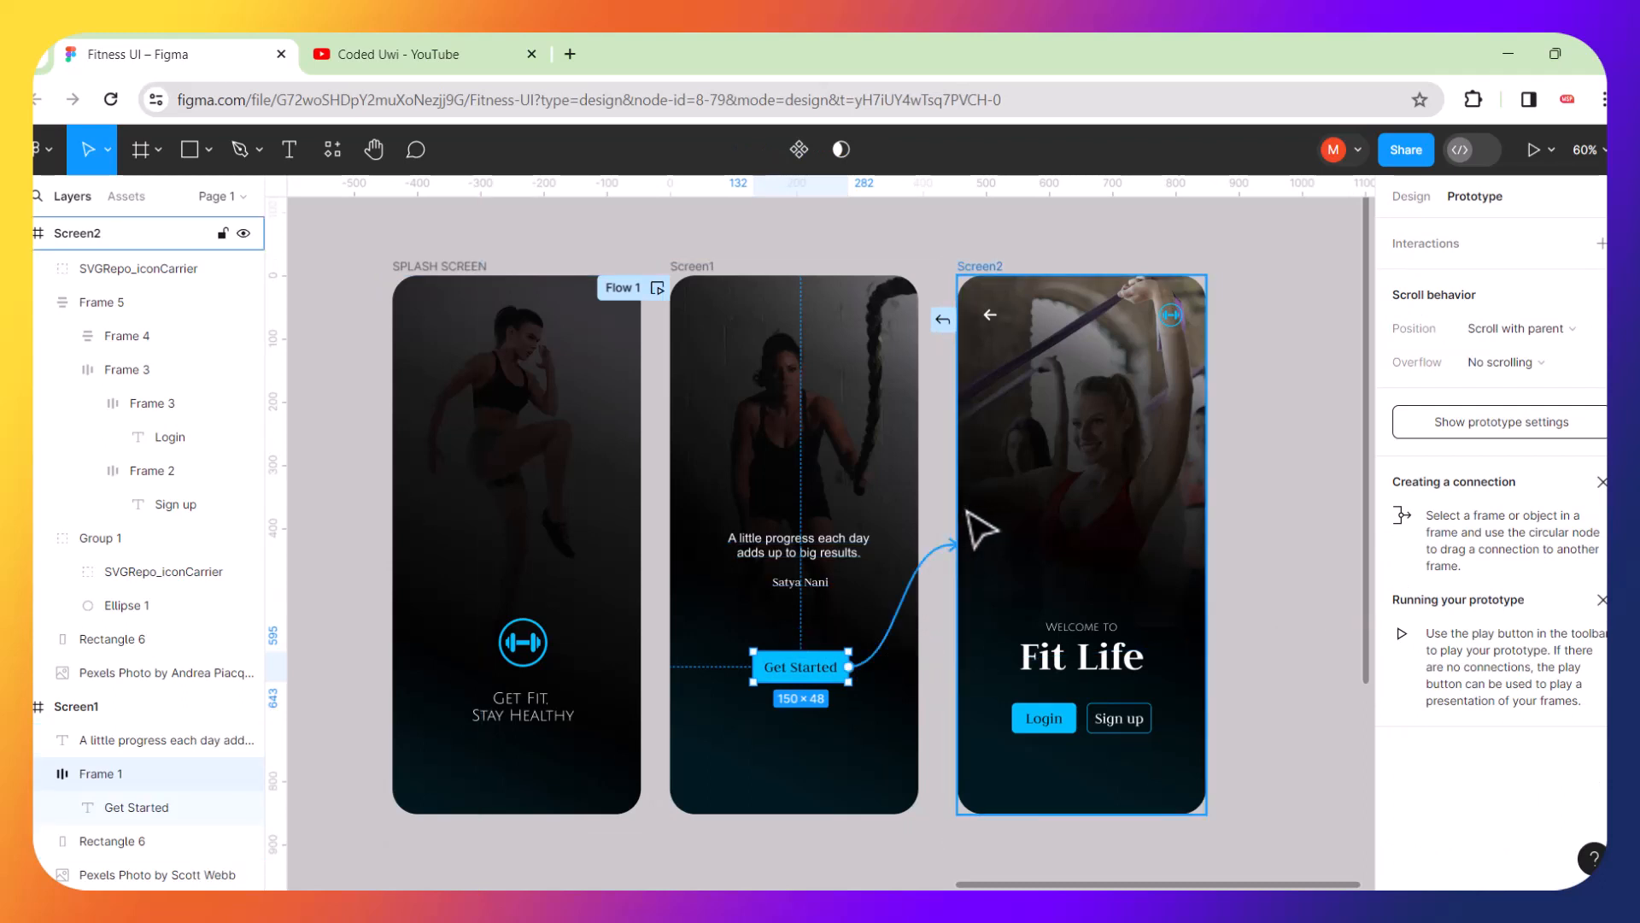
pyautogui.moveTo(968, 511); pyautogui.dragTo(968, 511)
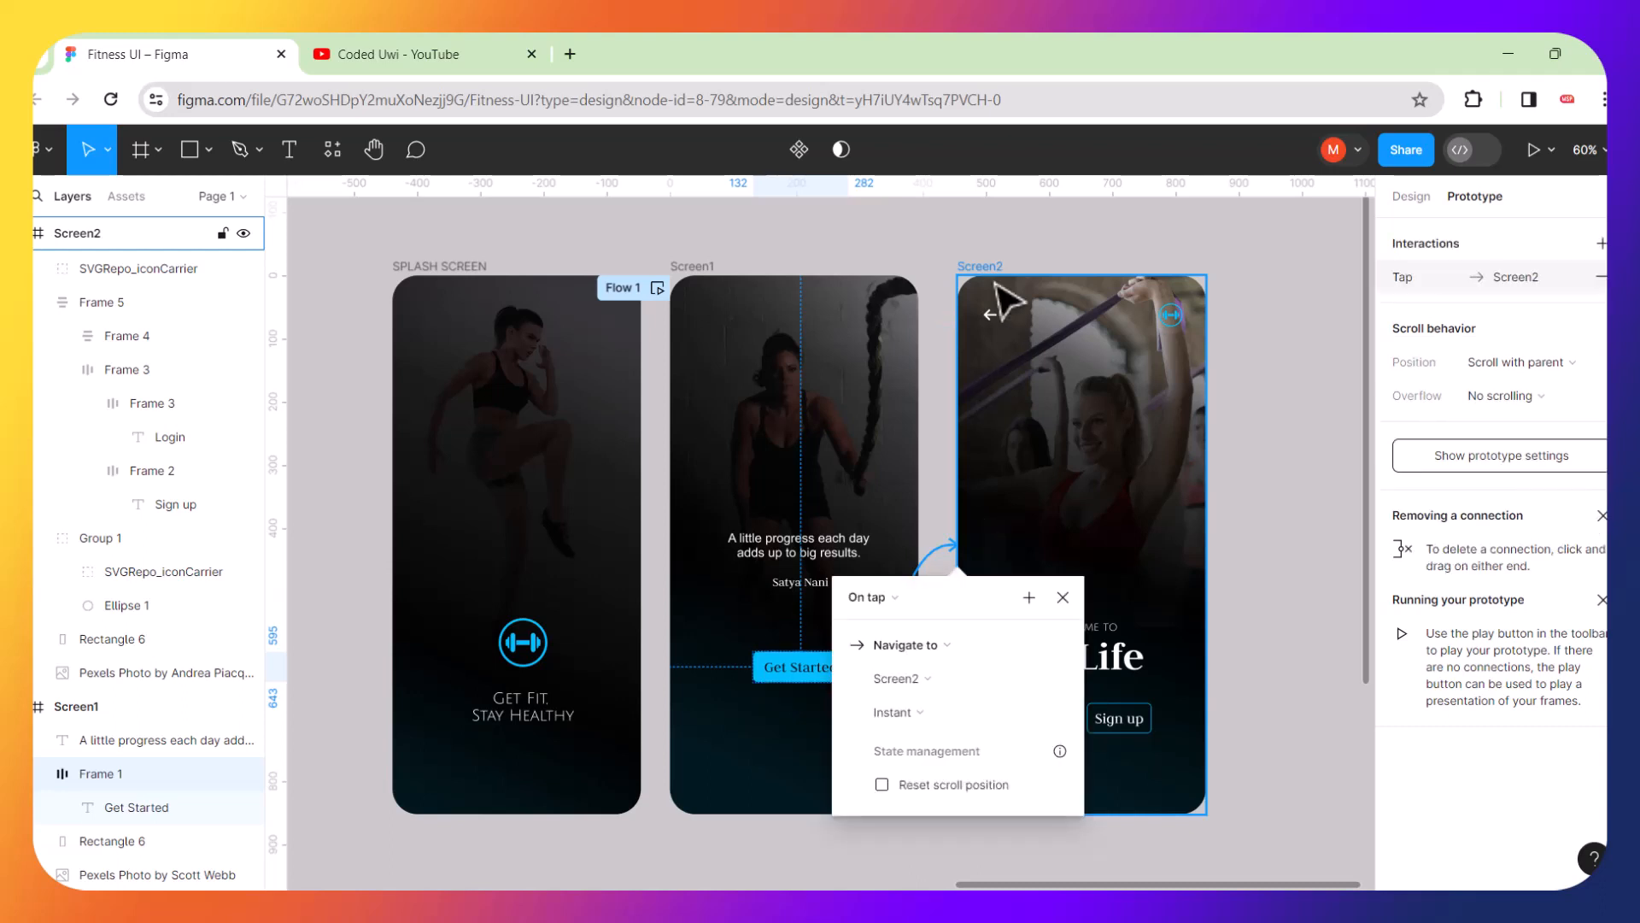
pyautogui.click(1025, 246)
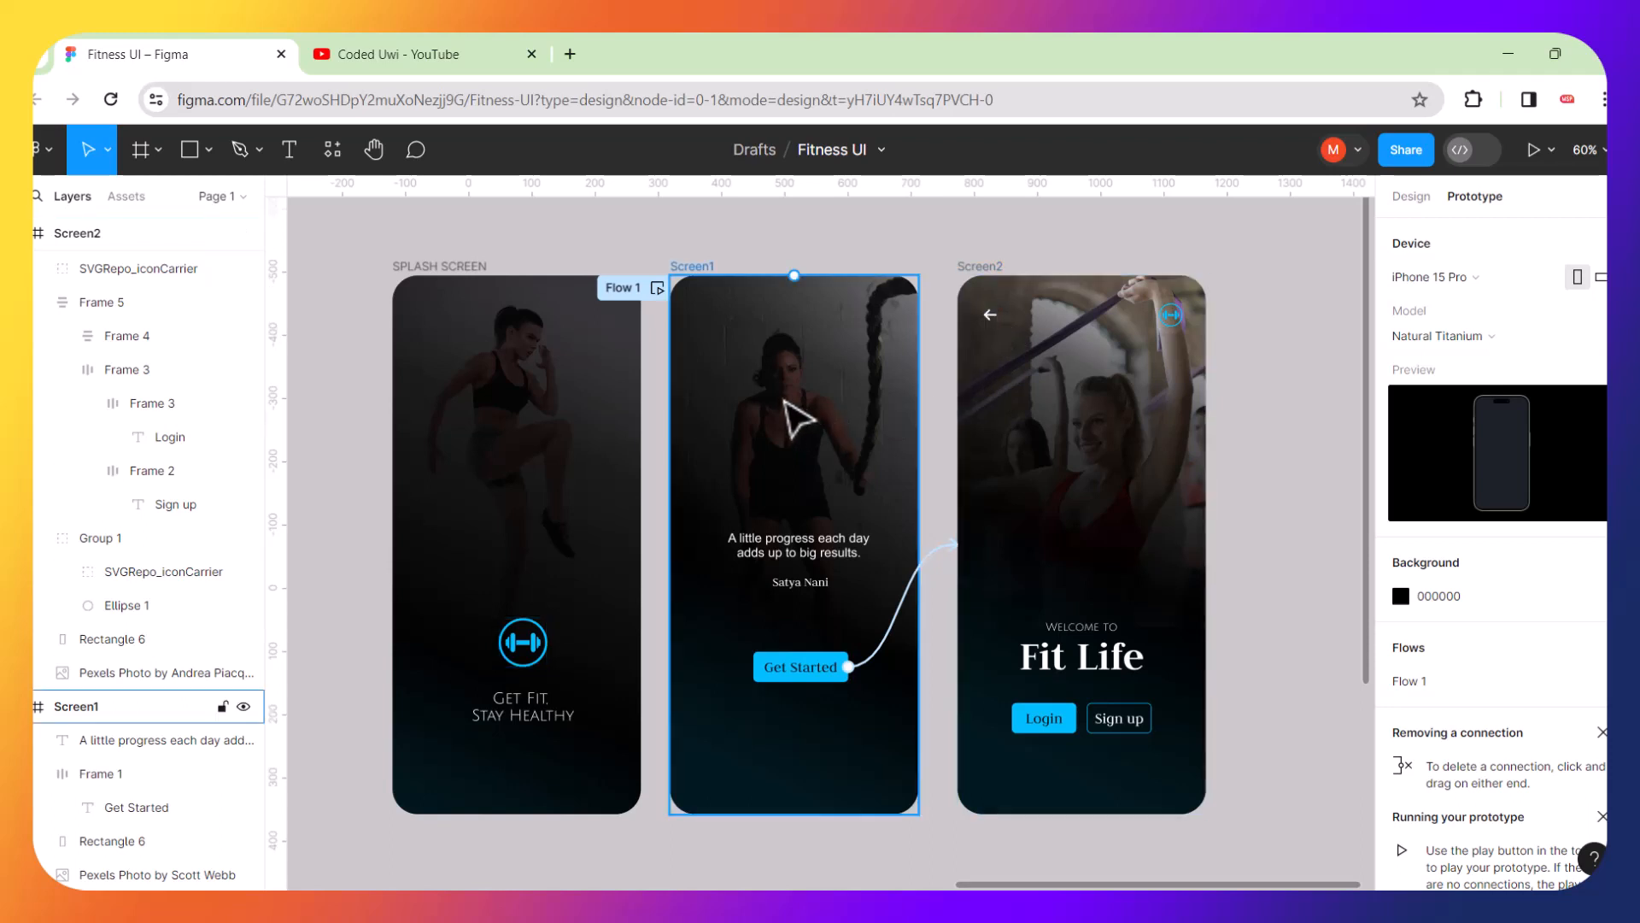
# Connect the back arrow on Screen2 to Screen1 with an on-tap Navigate to interaction
pyautogui.click(992, 318)
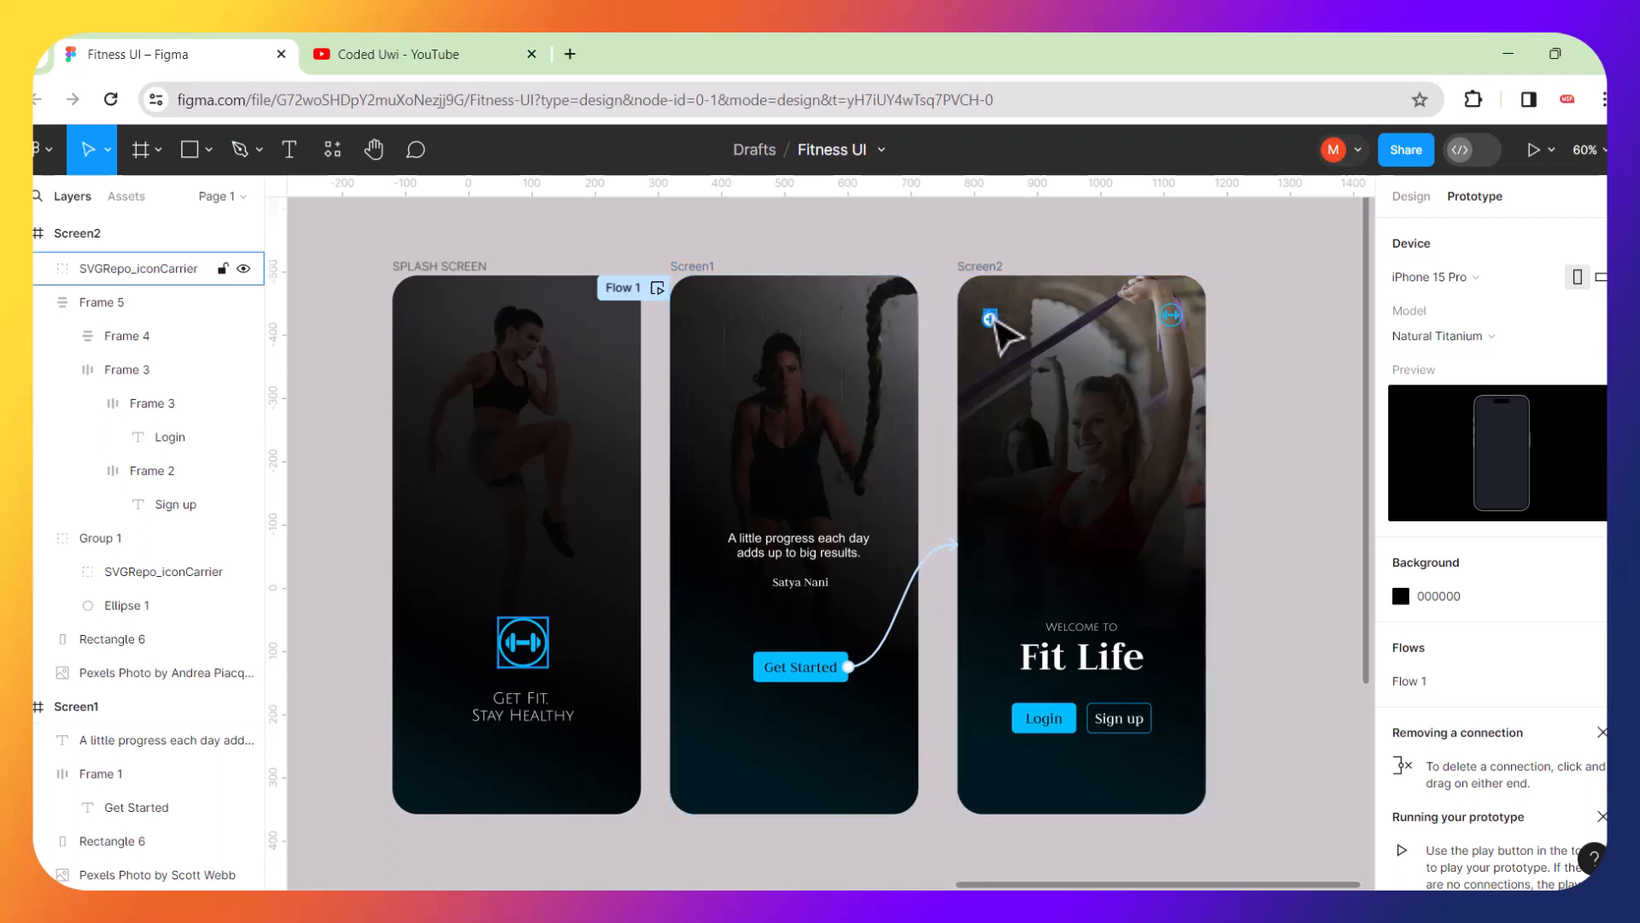
pyautogui.moveTo(995, 318); pyautogui.dragTo(908, 458)
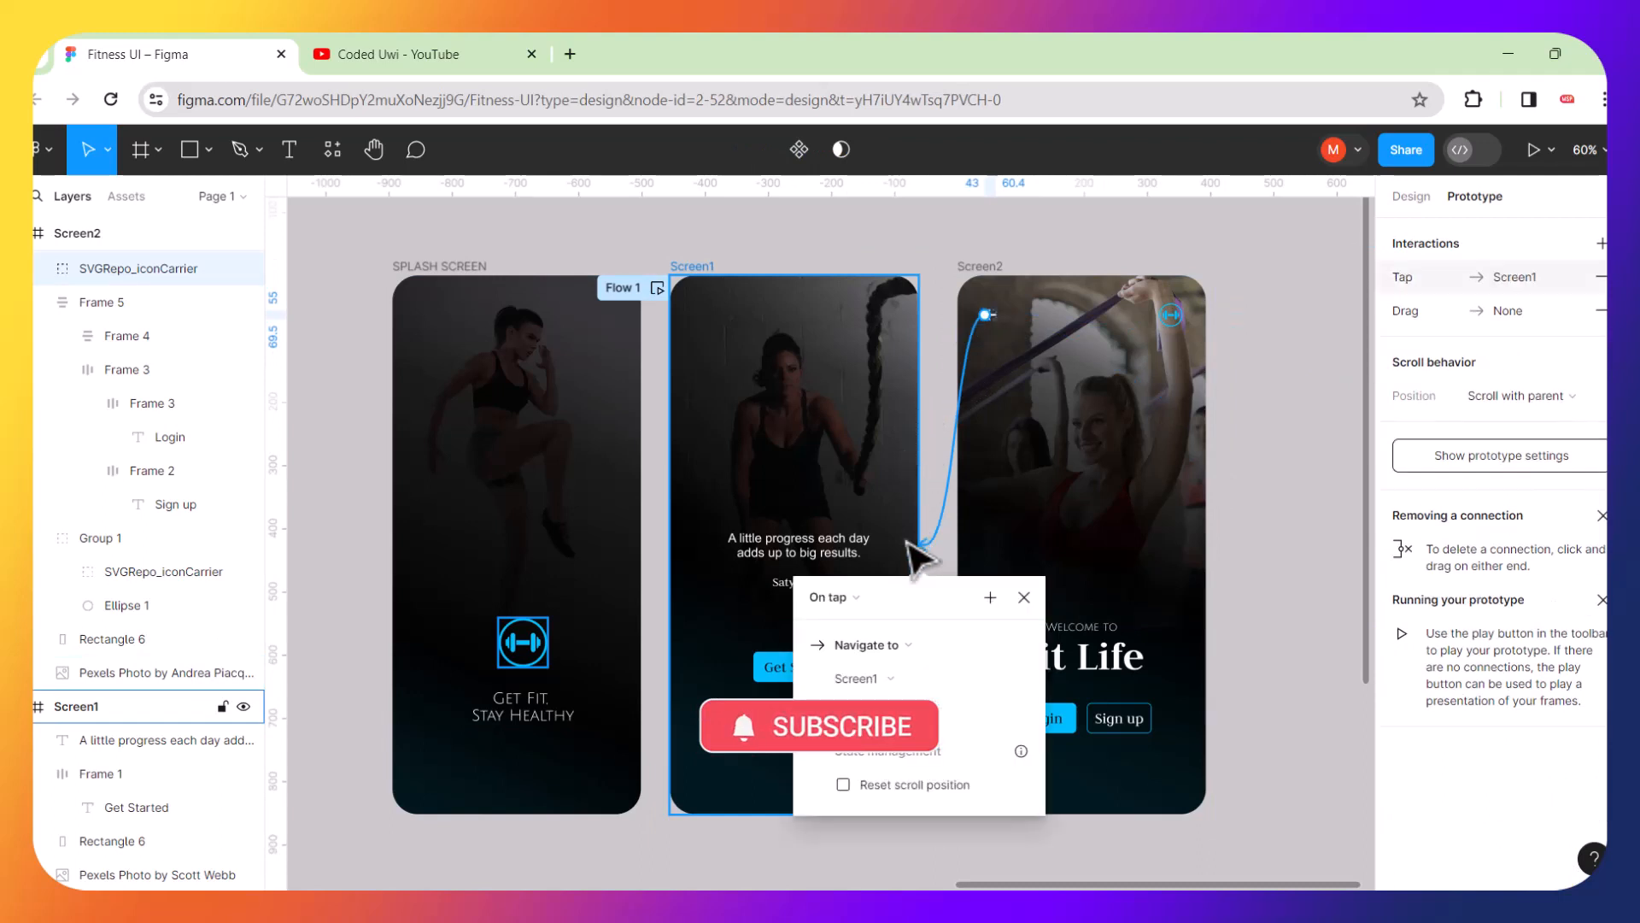
pyautogui.click(943, 245)
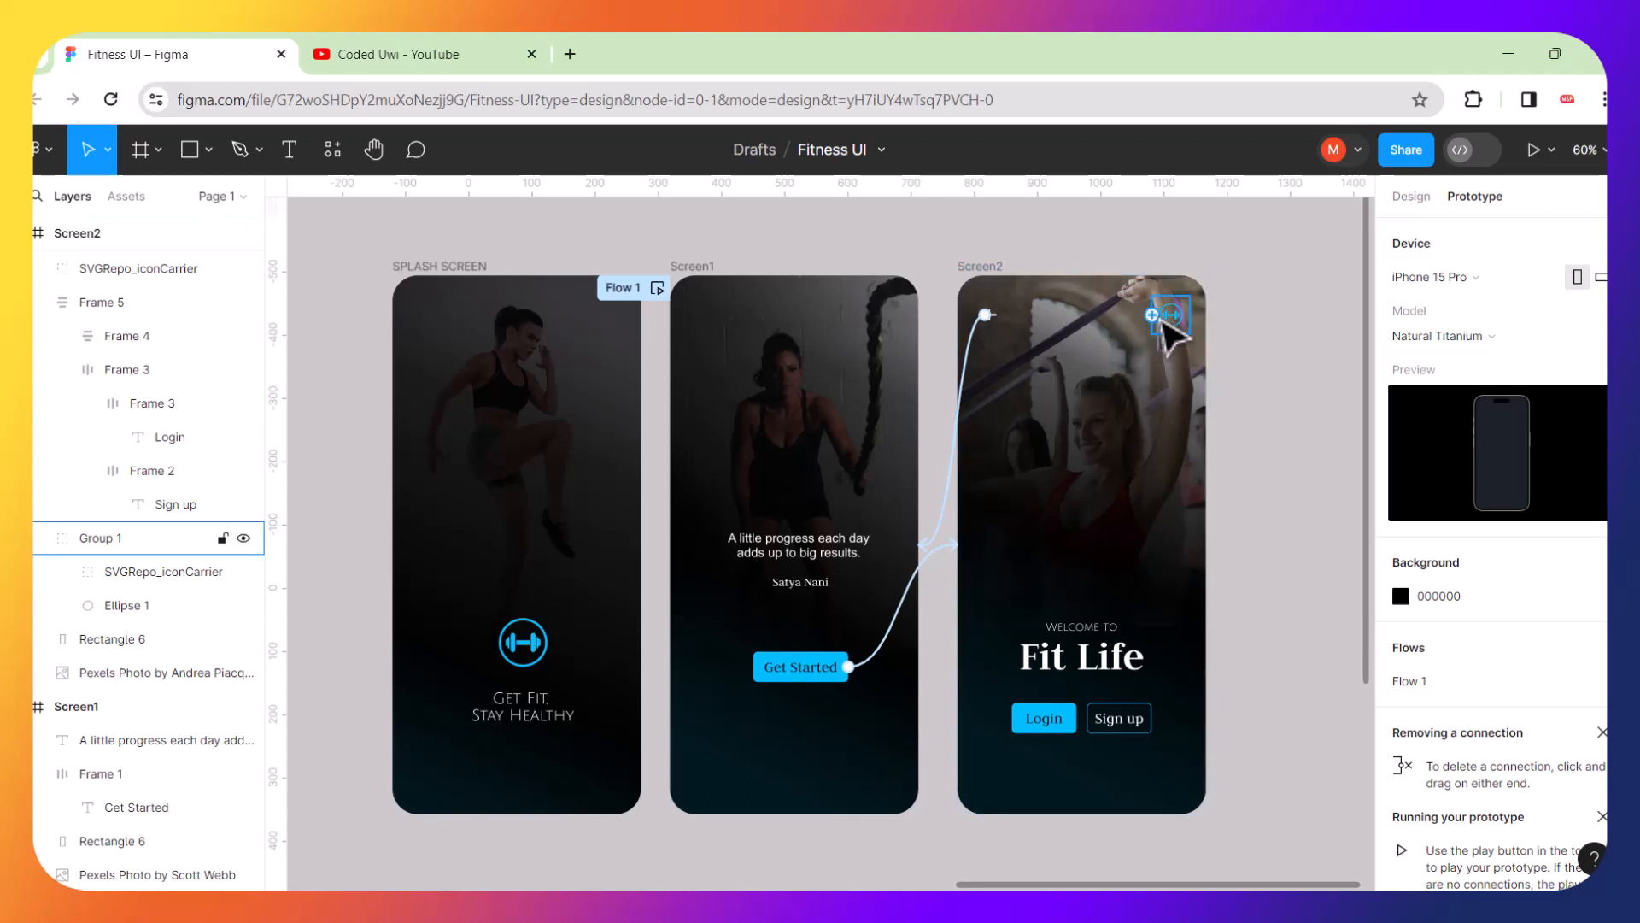
# Connect the dumbbell logo on Screen2 to SPLASH SCREEN with an instant on-tap Navigate to interaction
pyautogui.click(1166, 321)
pyautogui.moveTo(1151, 316); pyautogui.dragTo(593, 364)
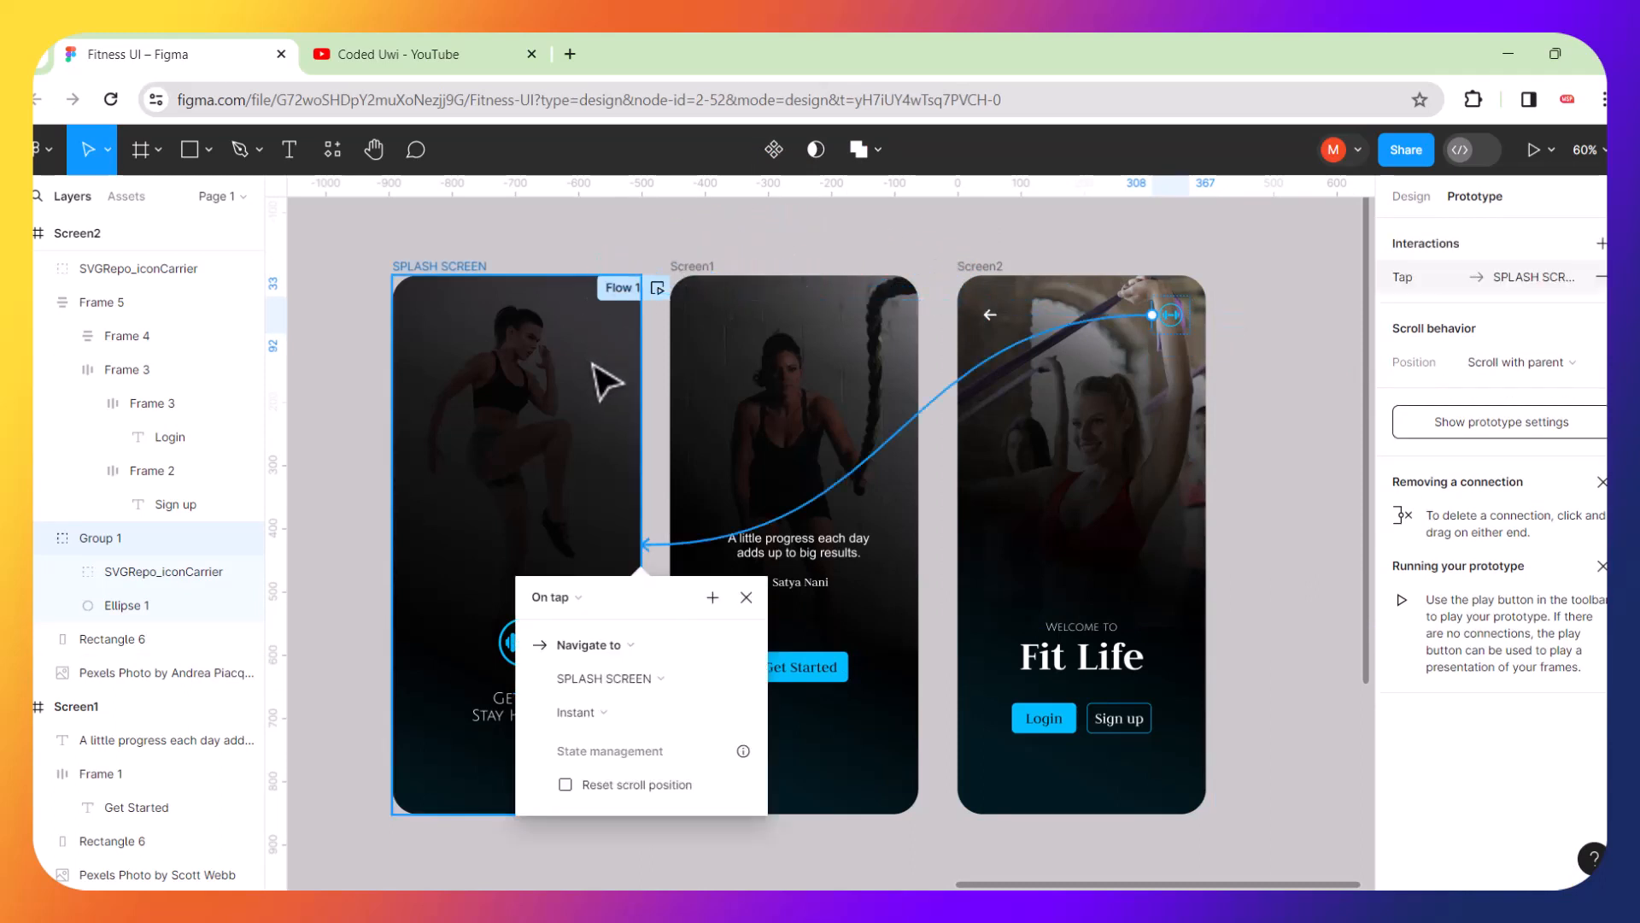
pyautogui.click(567, 220)
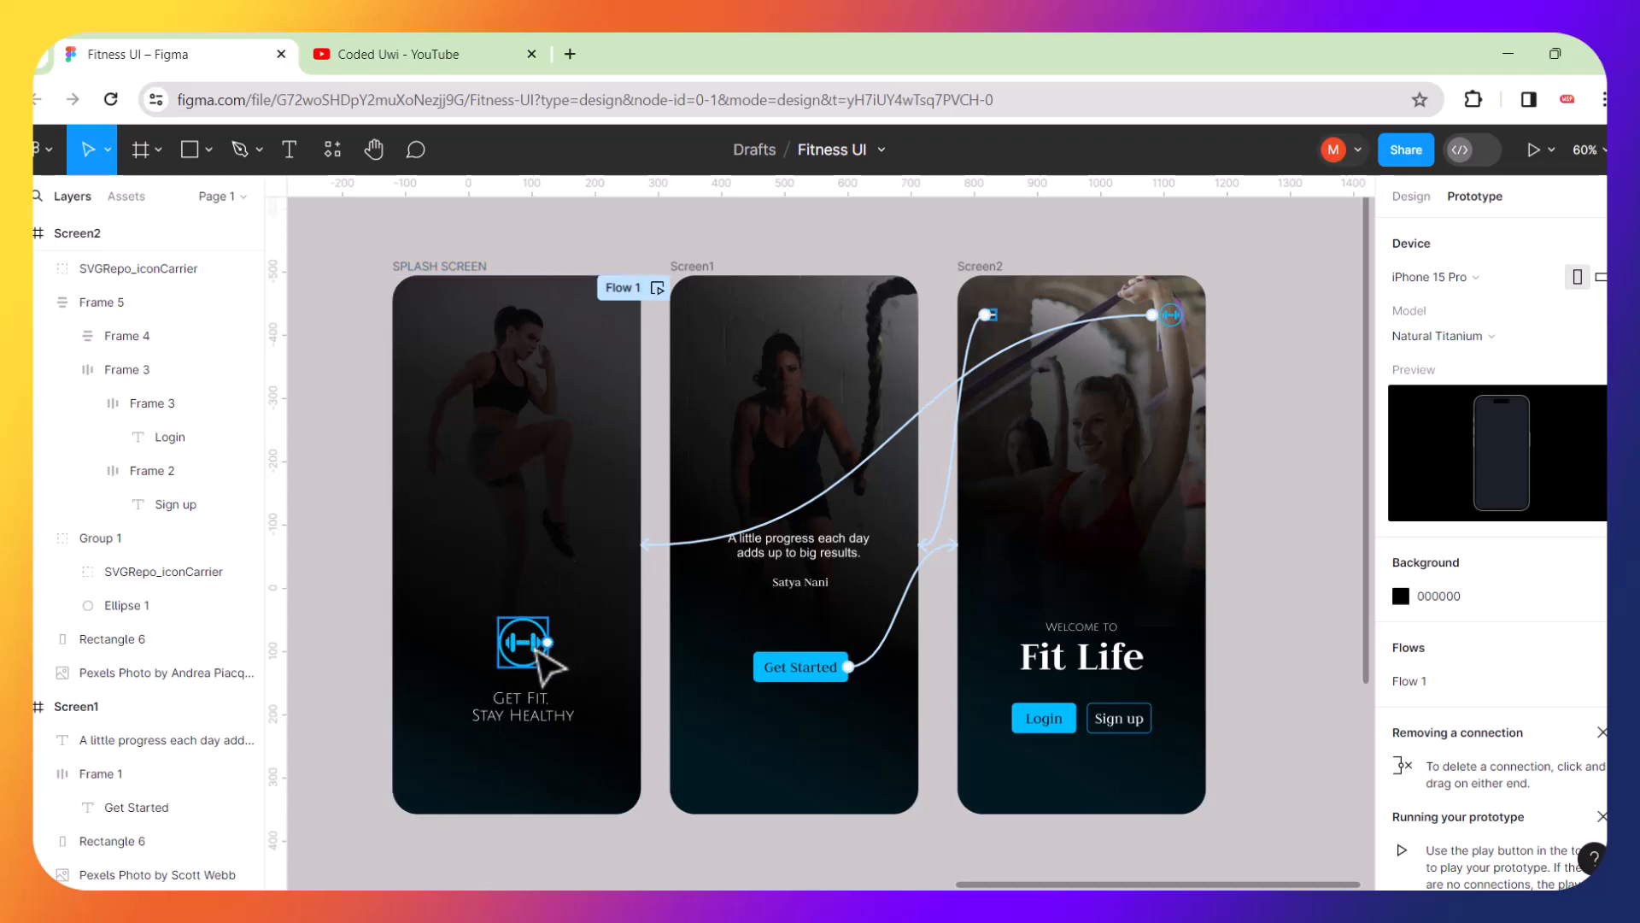
# Connect the dumbbell logo on SPLASH SCREEN to Screen1 with an instant on-tap interaction, and present the prototype
pyautogui.click(538, 647)
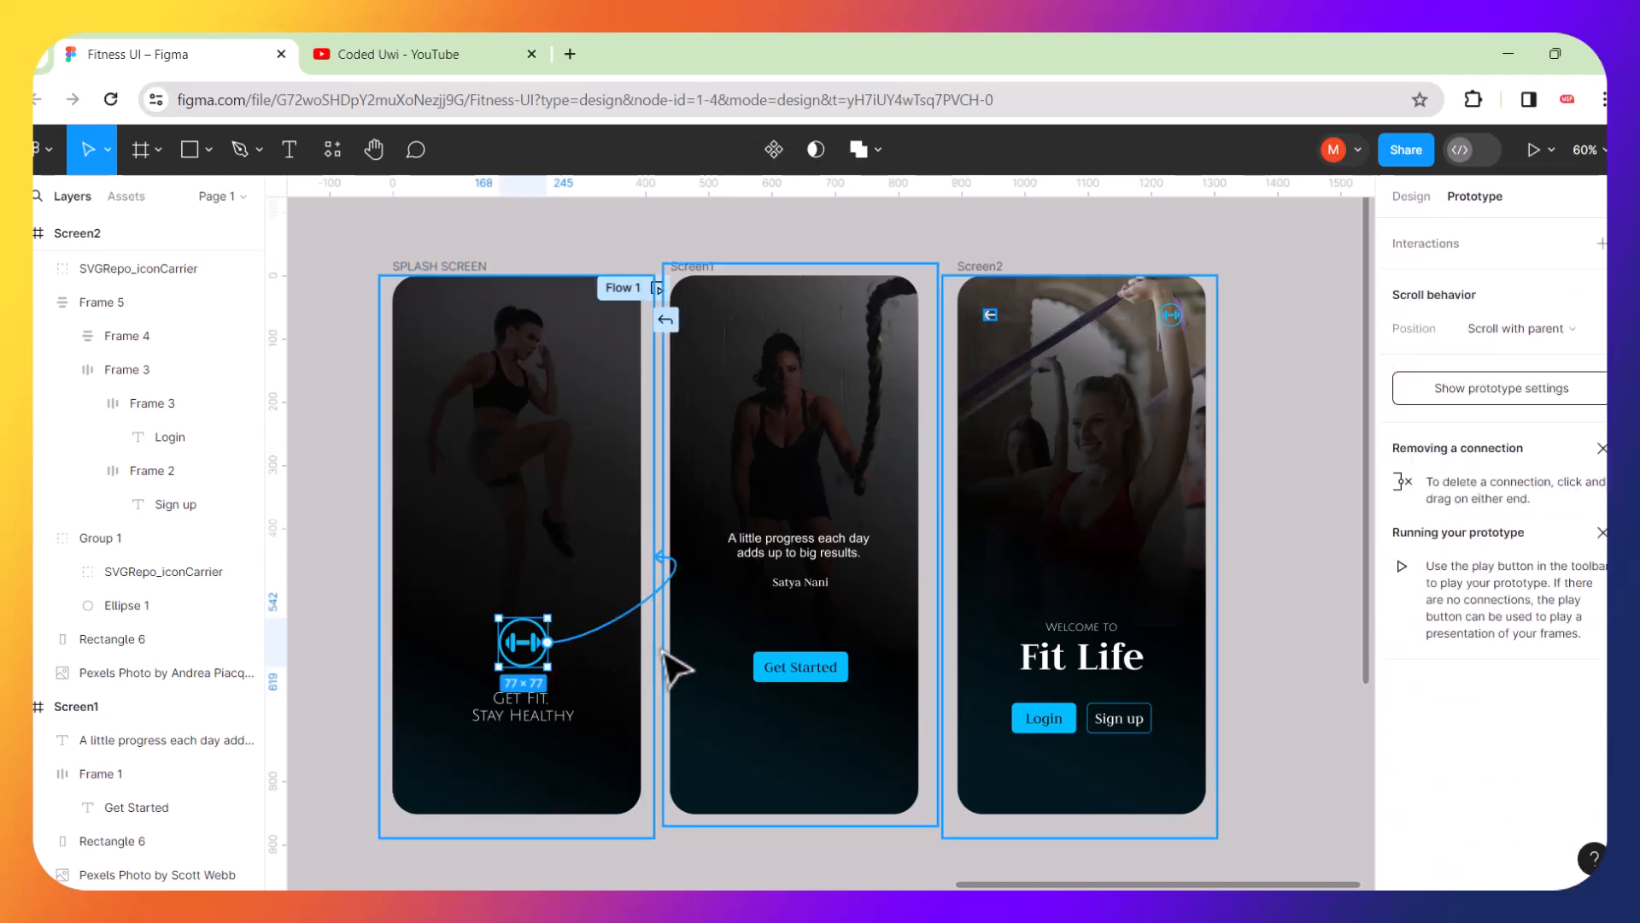
pyautogui.moveTo(675, 666); pyautogui.dragTo(692, 675)
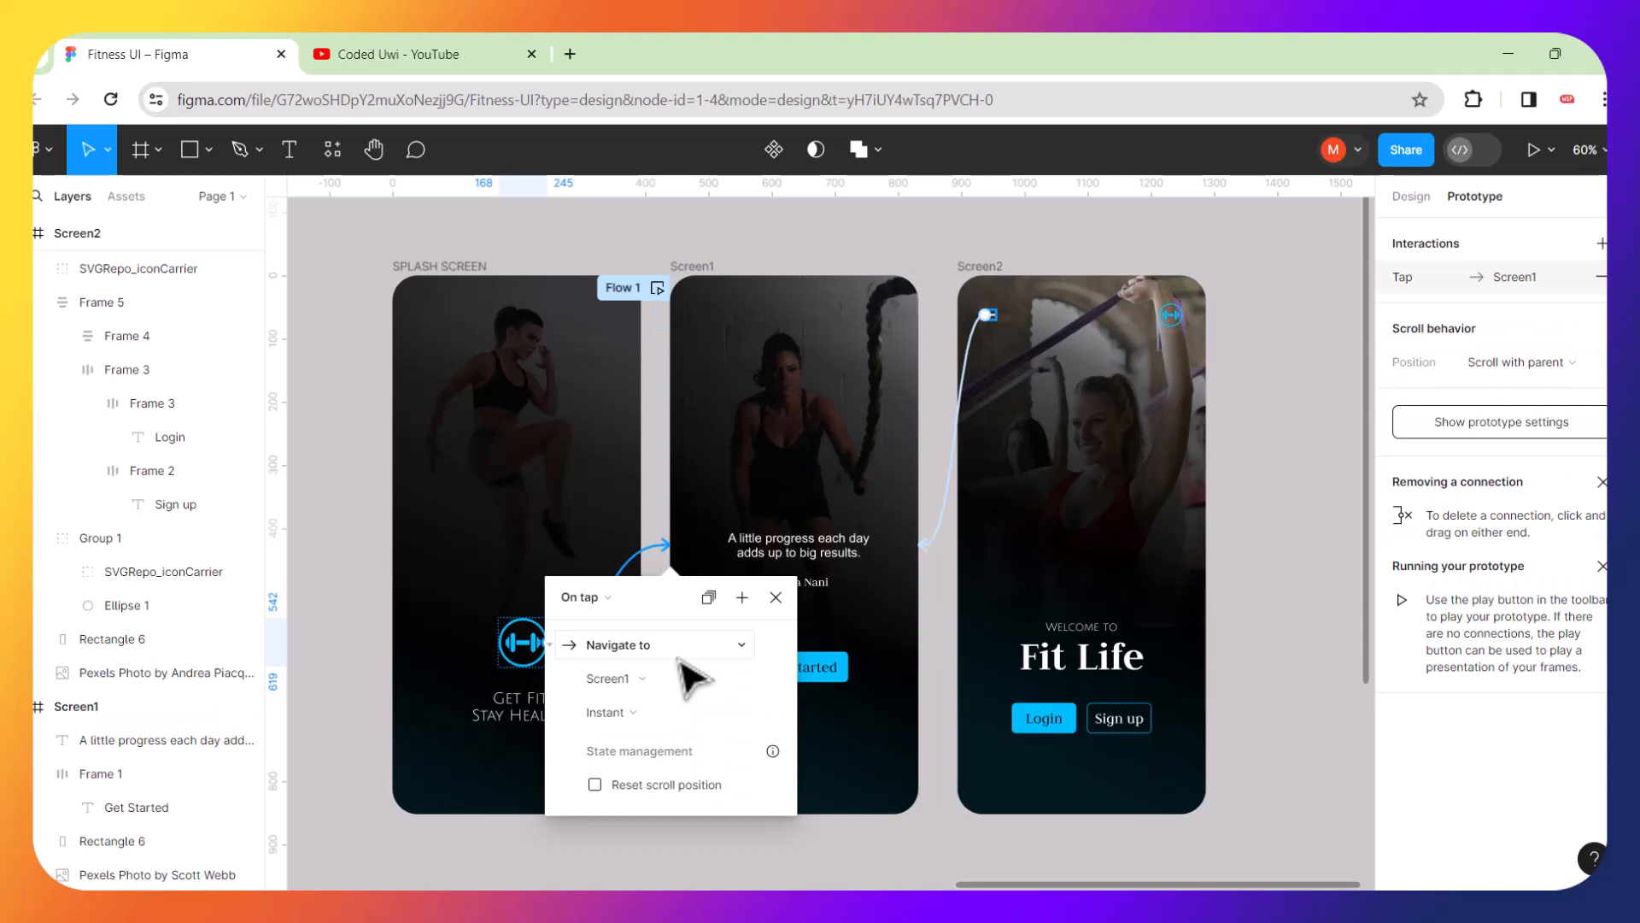
pyautogui.click(867, 256)
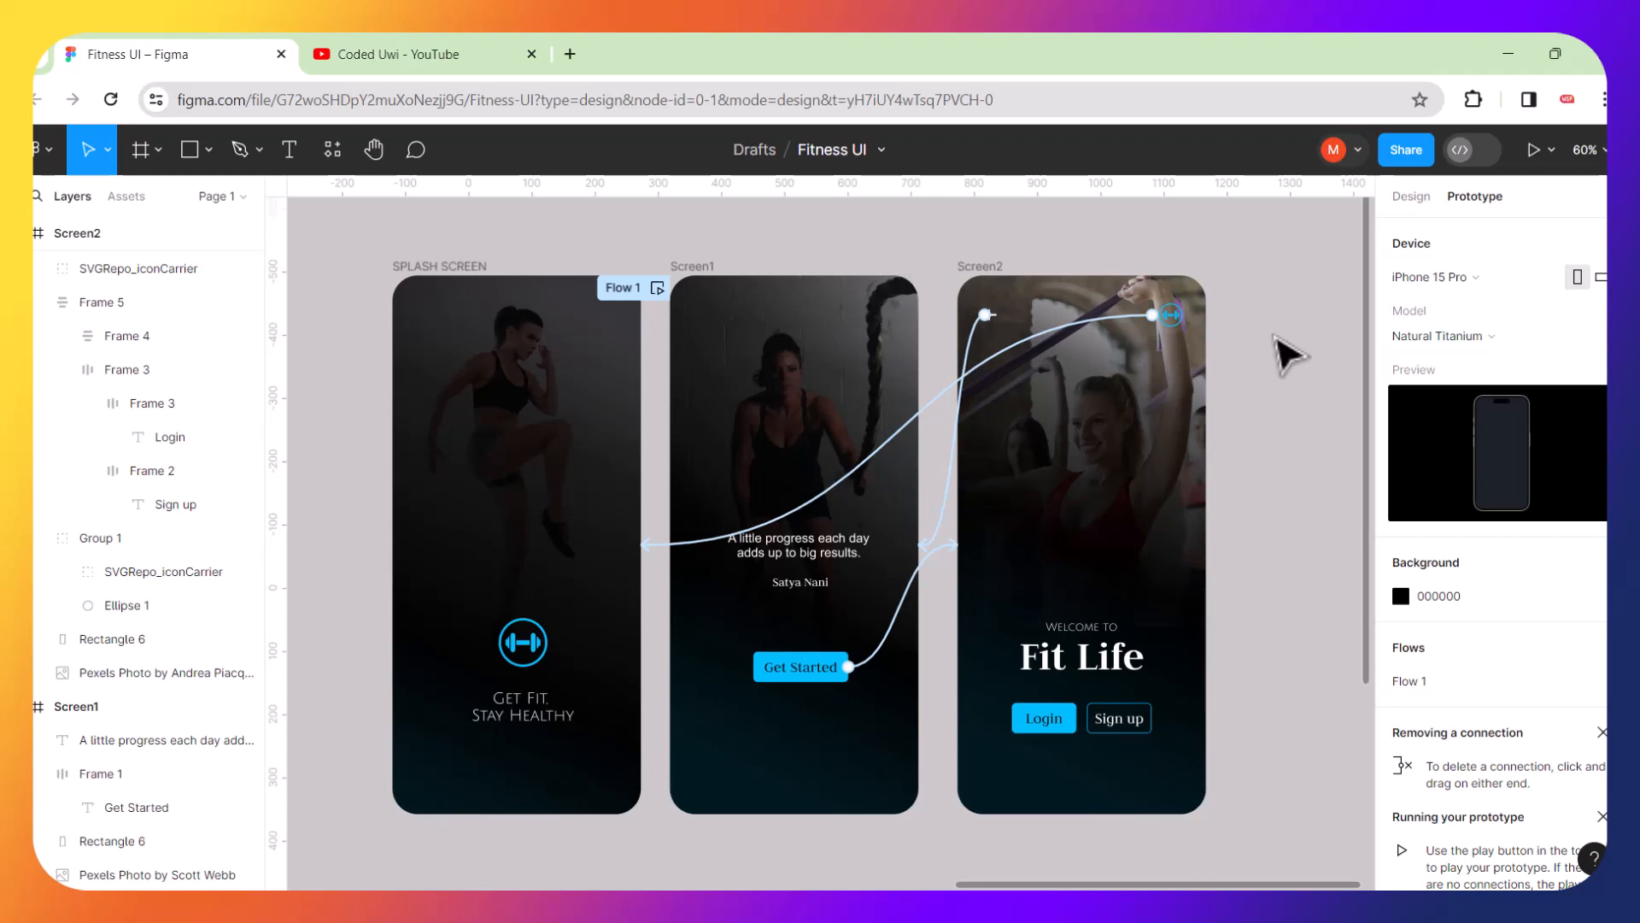
pyautogui.click(1531, 149)
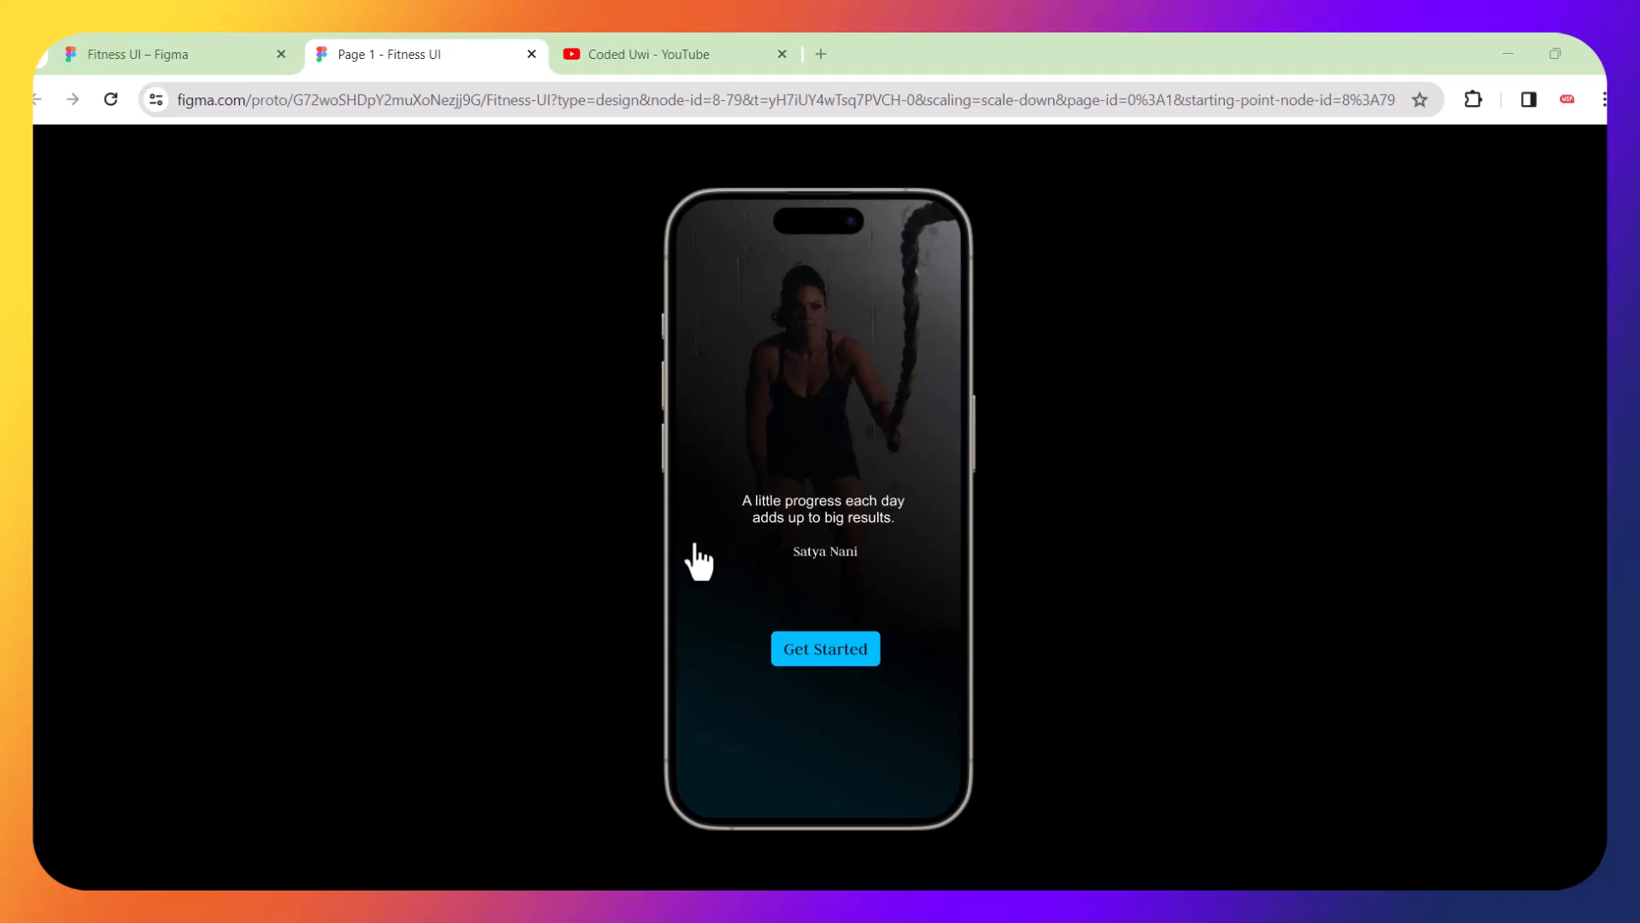
# Switch to the Coded Uwi YouTube page and view the channel's banner and details
pyautogui.click(660, 39)
pyautogui.scroll(2, 1076, 469)
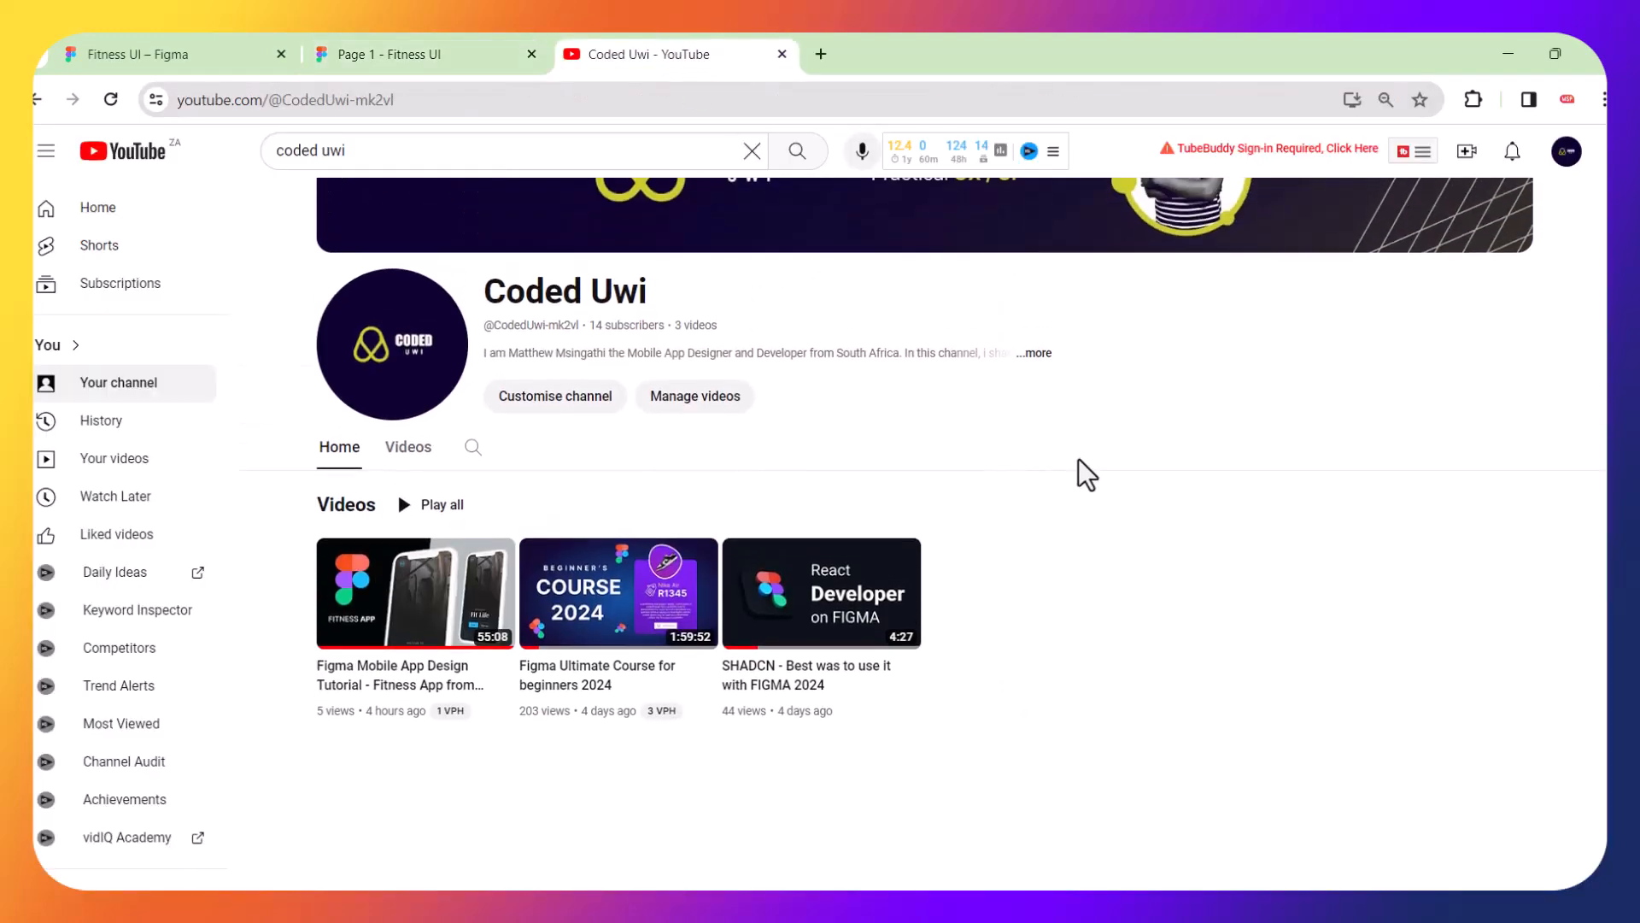
pyautogui.scroll(2, 1109, 489)
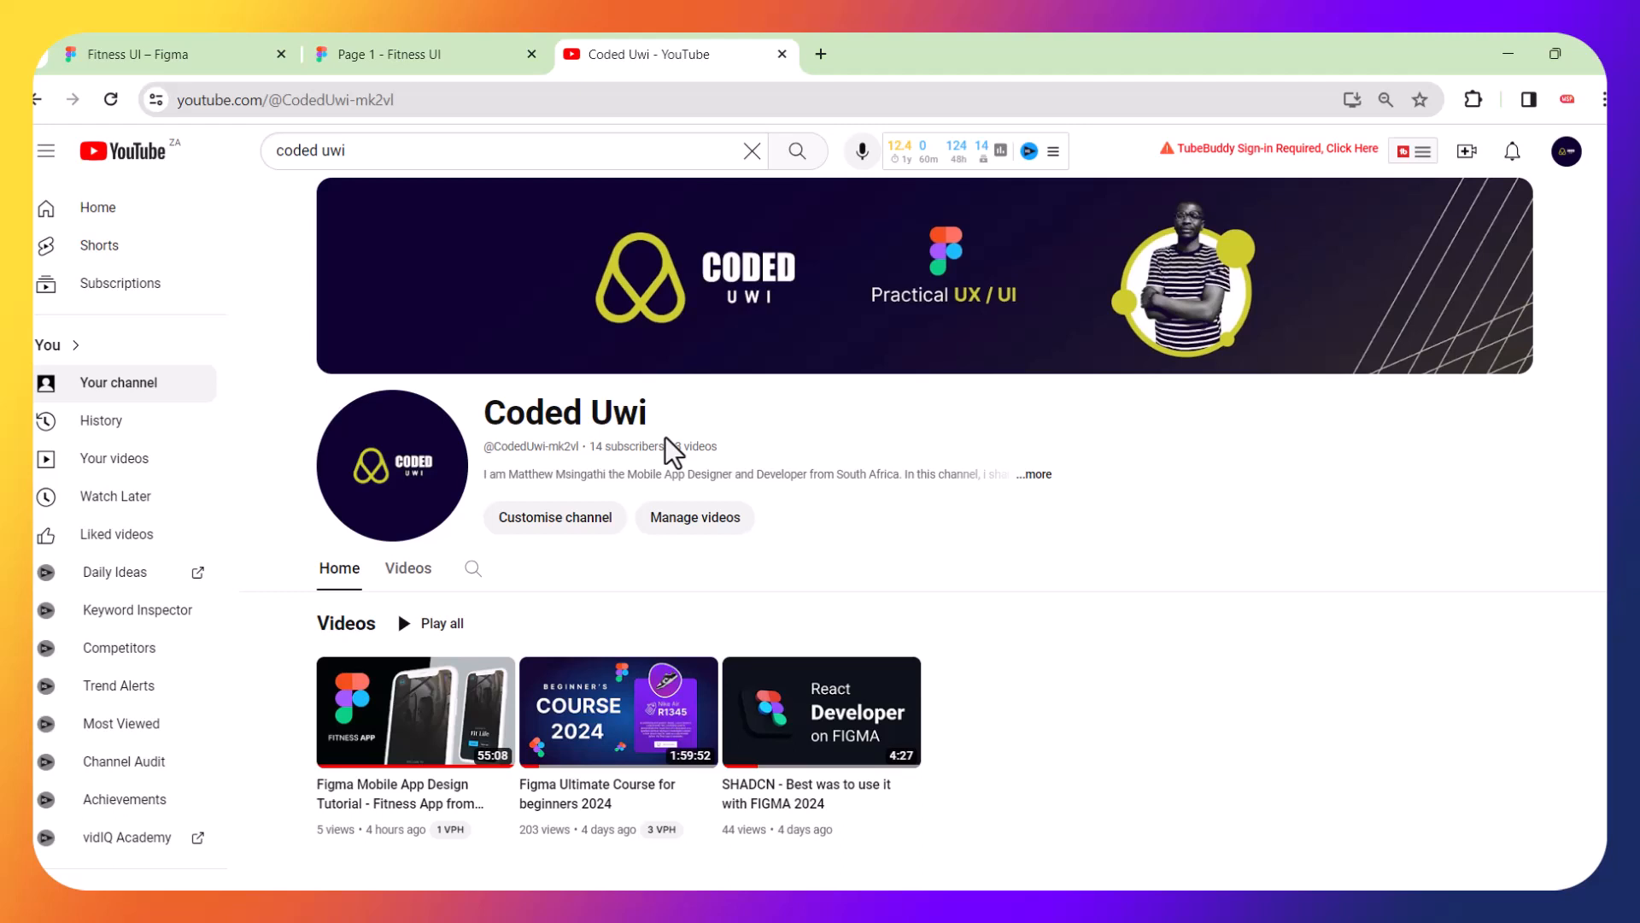
# Return to the running prototype and test the Get Started button, the back arrow and both dumbbell logo links
pyautogui.click(423, 35)
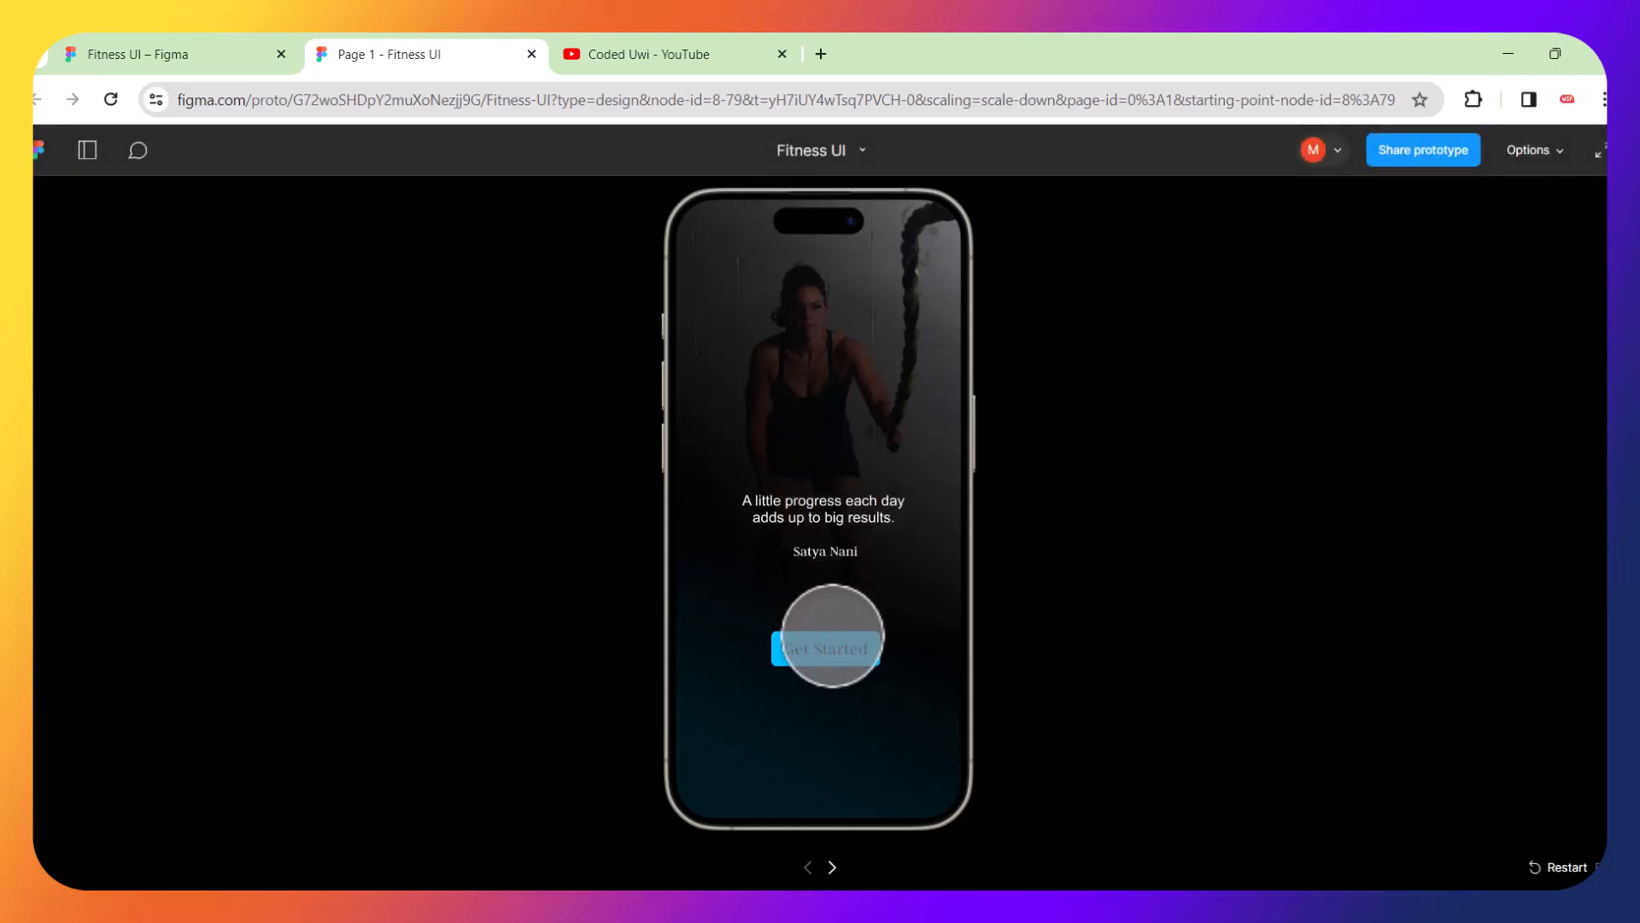
pyautogui.click(827, 647)
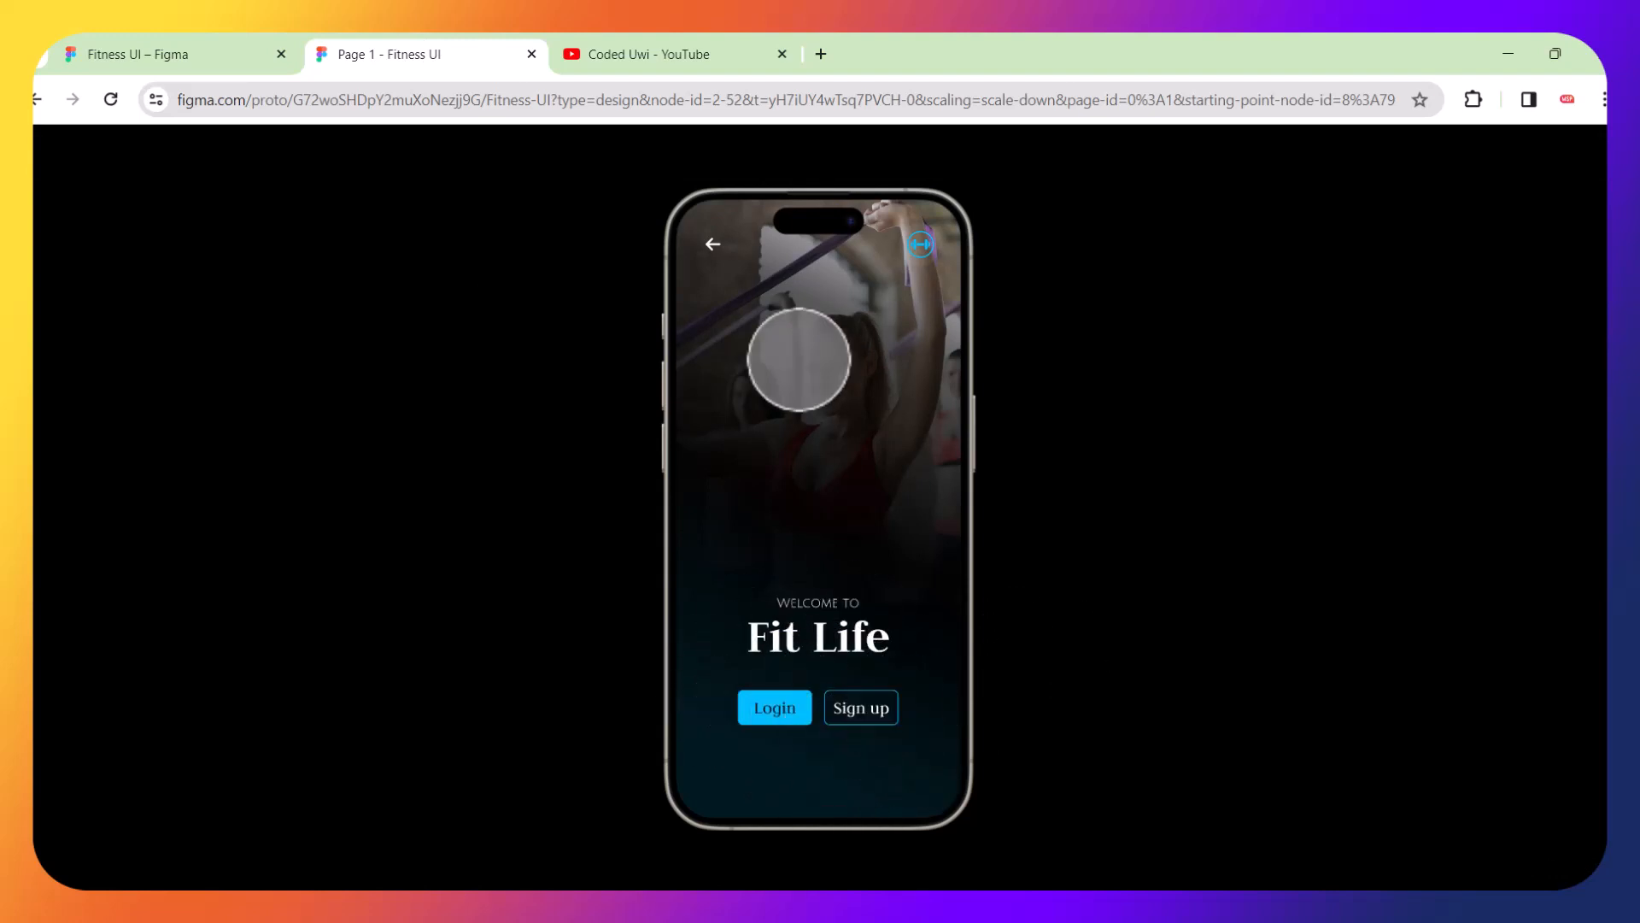
pyautogui.click(713, 244)
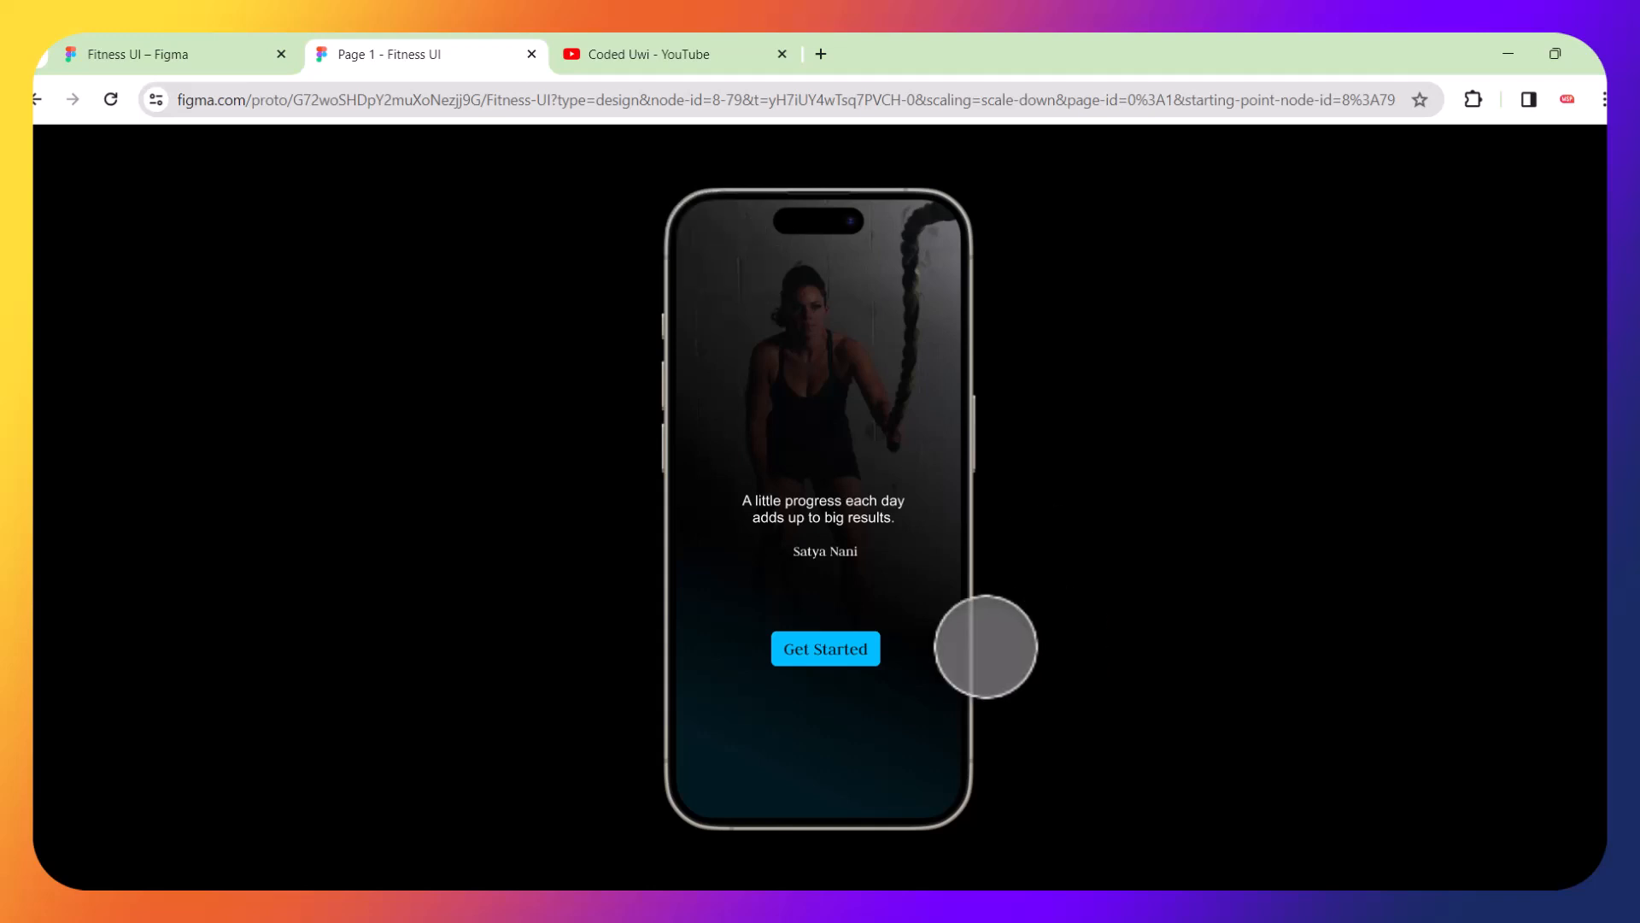
pyautogui.click(841, 648)
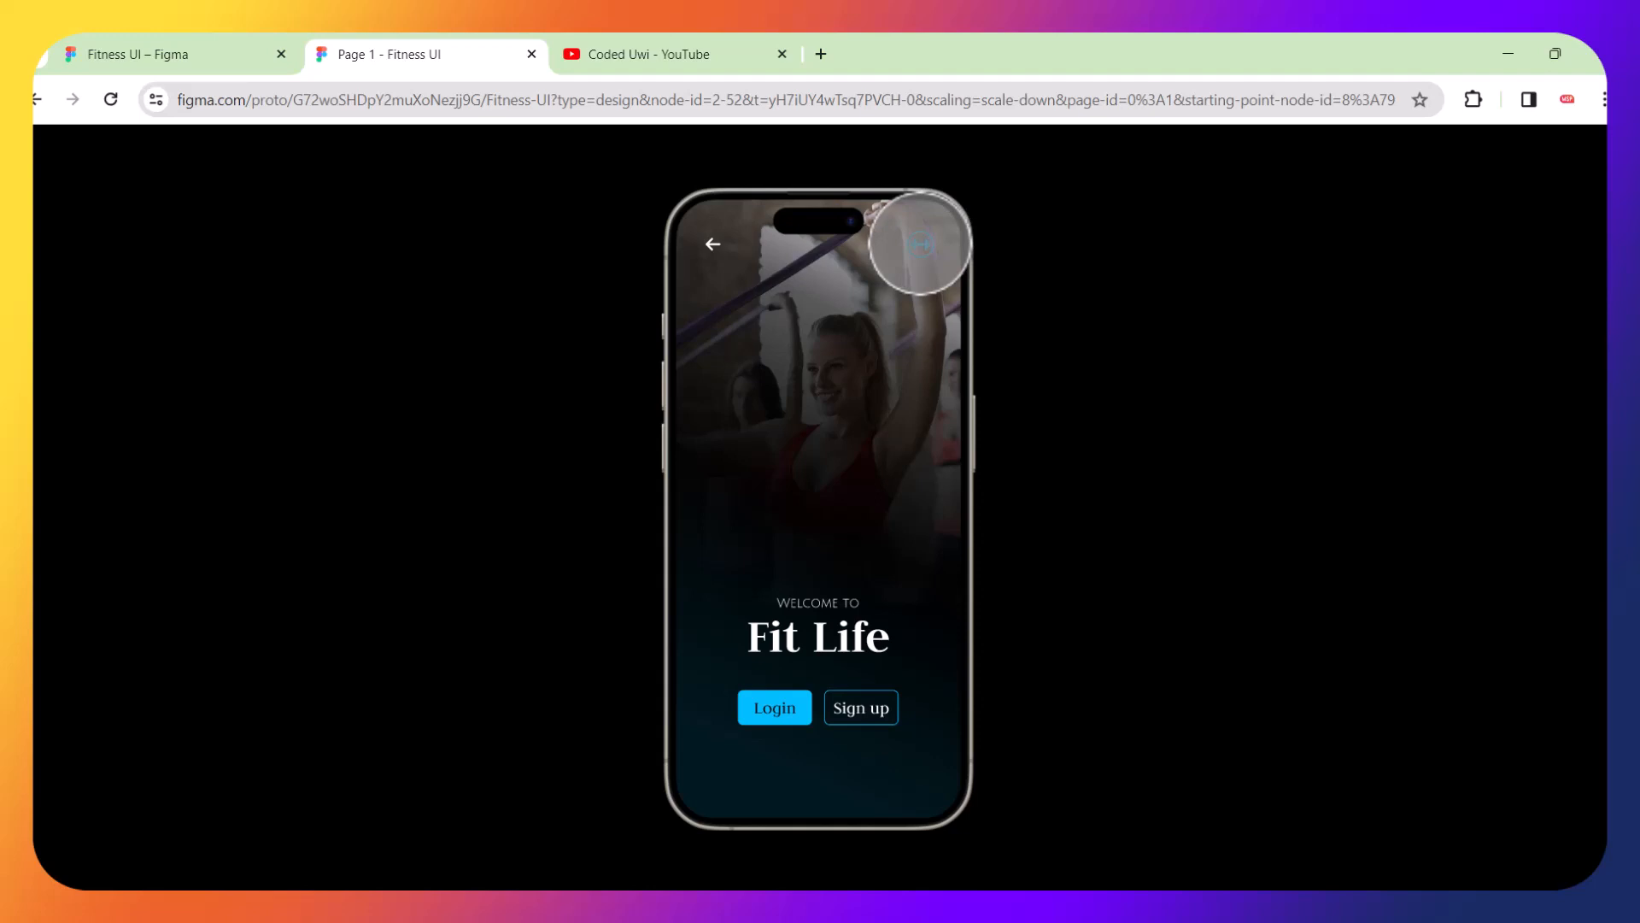
pyautogui.click(920, 243)
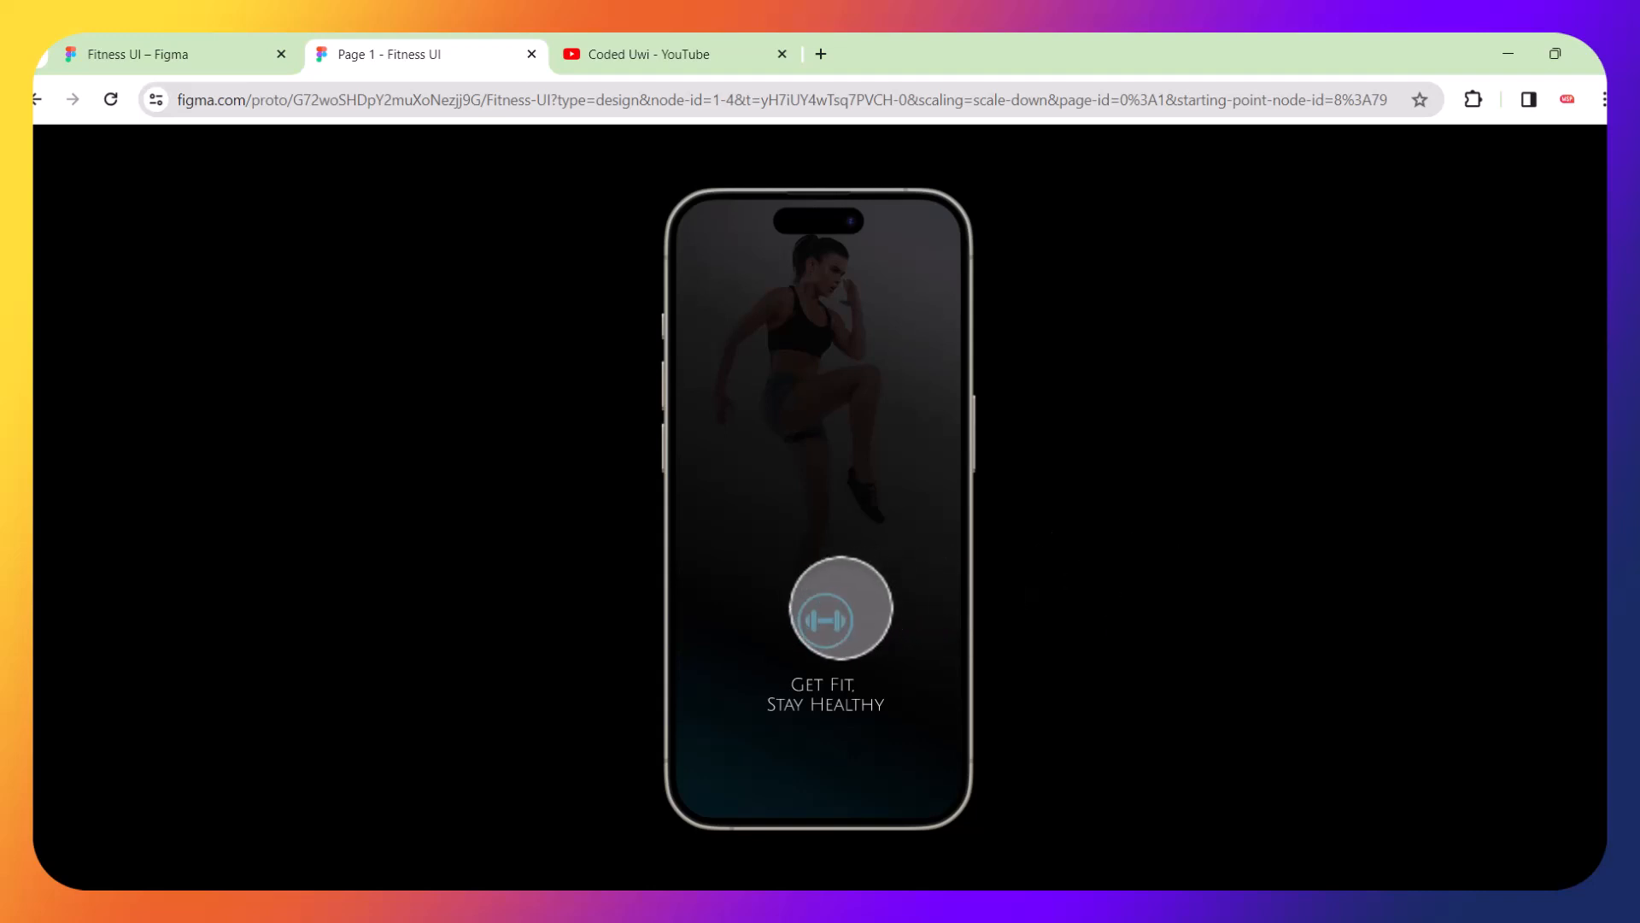
pyautogui.click(828, 618)
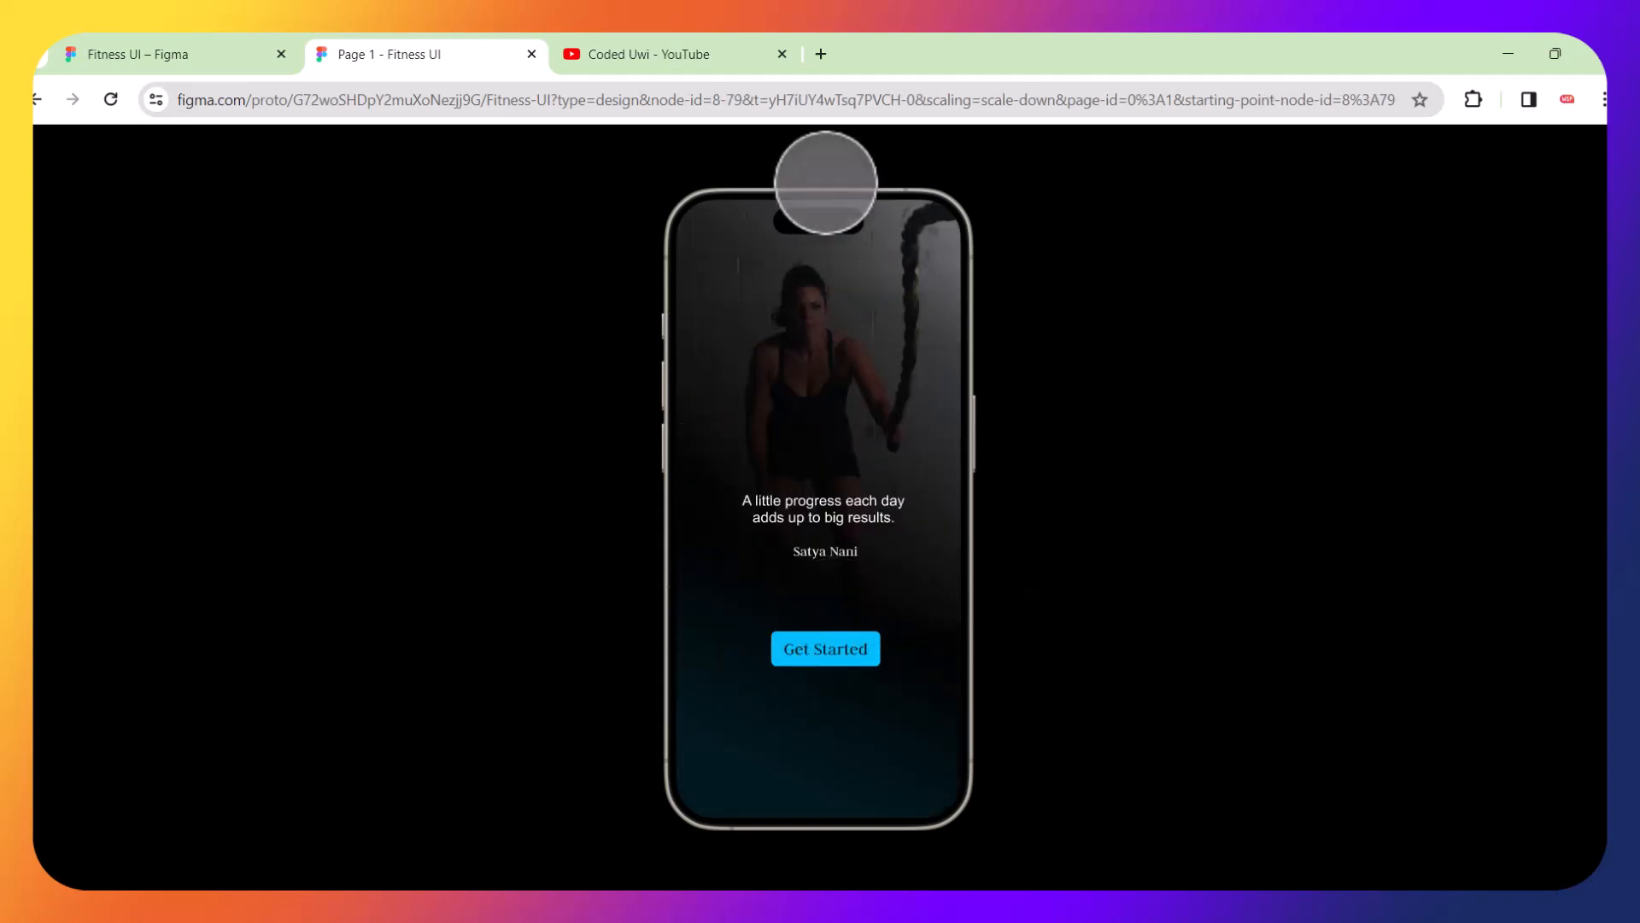